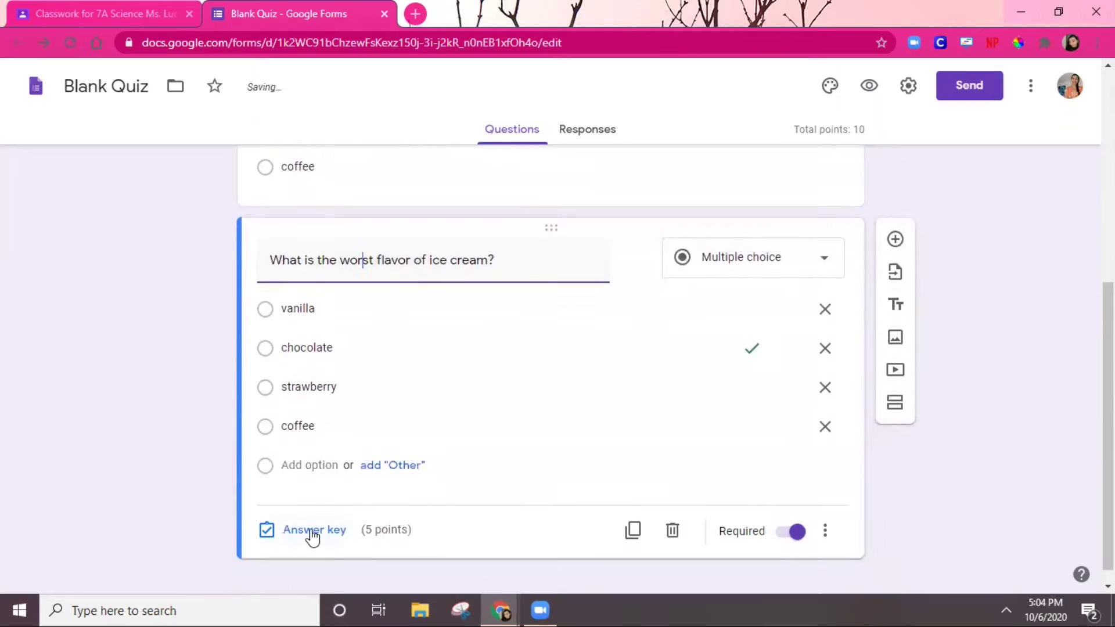
Make coffee the only correct answer in the answer key for the worst ice cream flavor question.
click(313, 535)
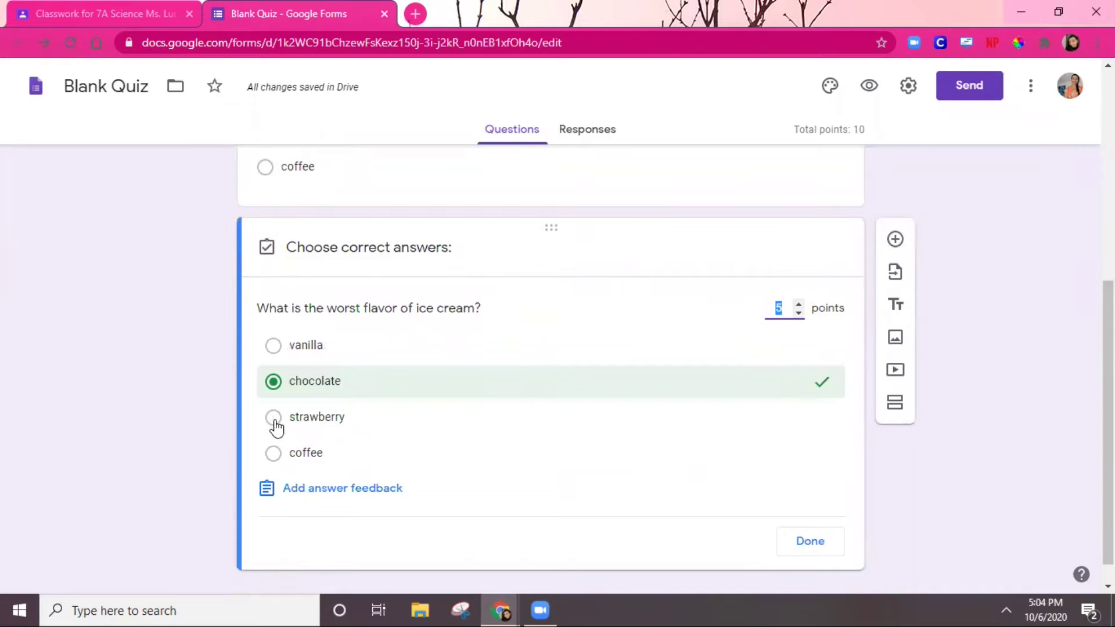
click(276, 454)
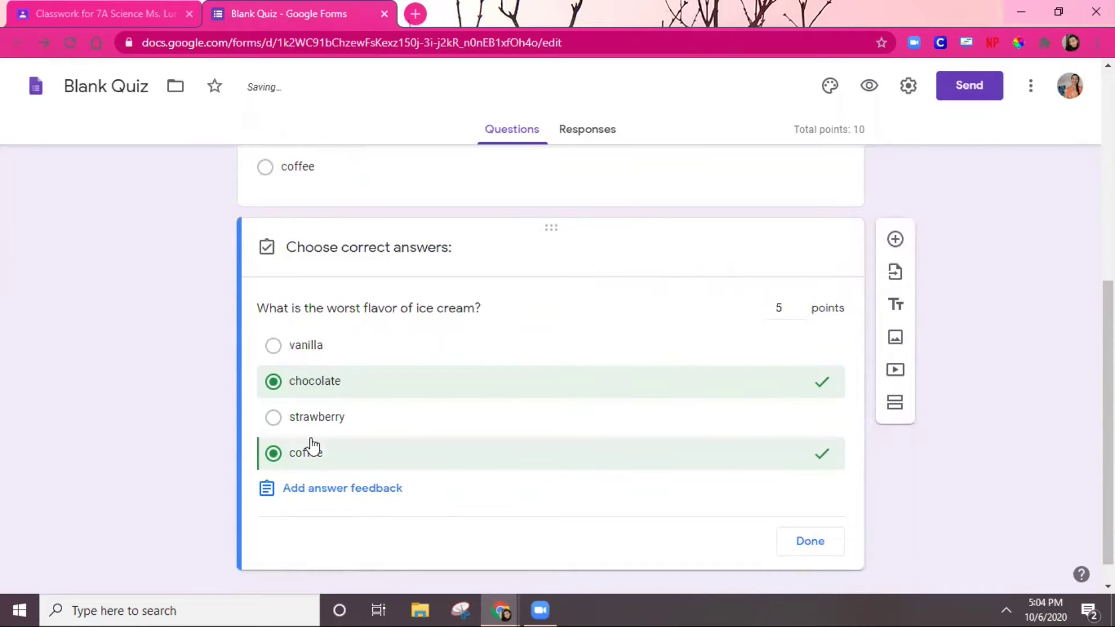
click(275, 382)
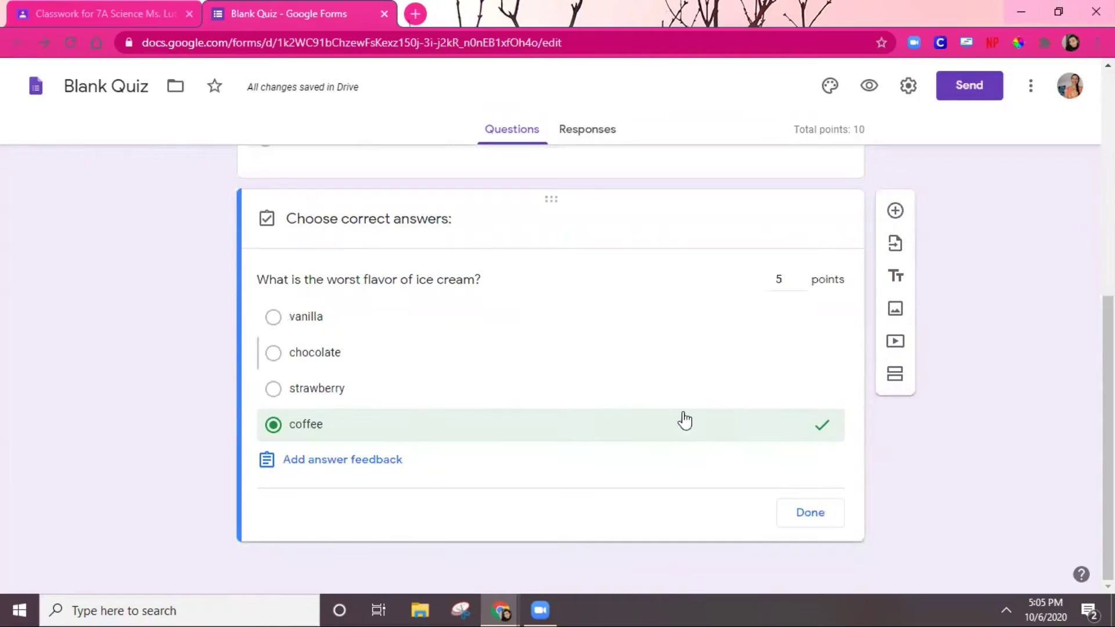
Rename the Blank Quiz form file as Ice Cream Quiz 2.
scroll(639, 407, up, 8)
triple_click(413, 201)
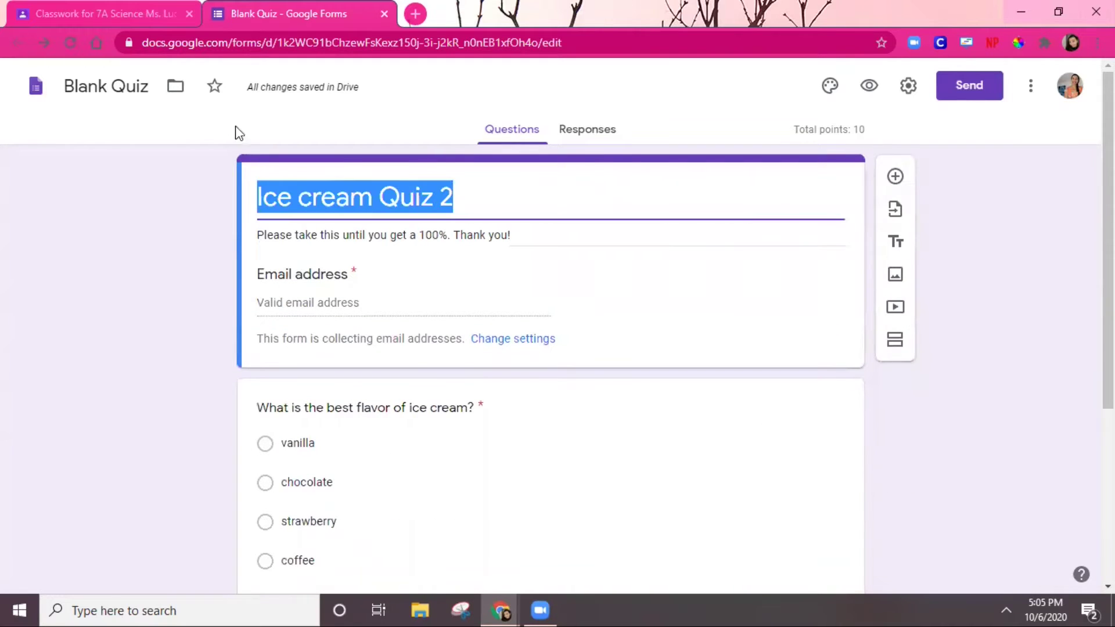
click(116, 81)
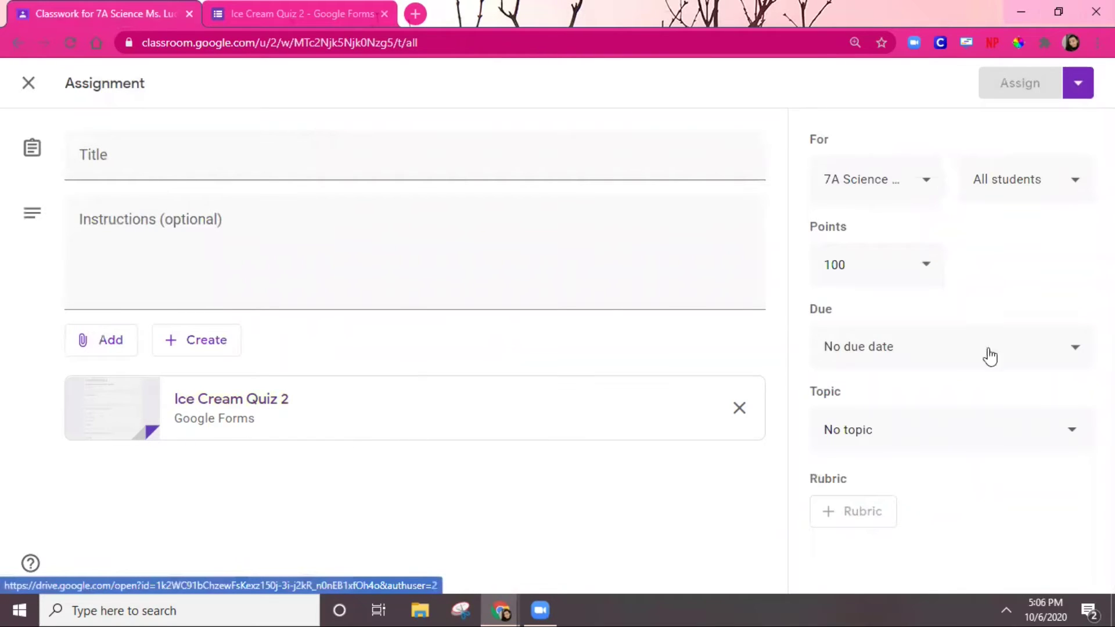
In the Google Classroom assignment, add 7B Science alongside 7A Science and set the points to 10.
click(928, 186)
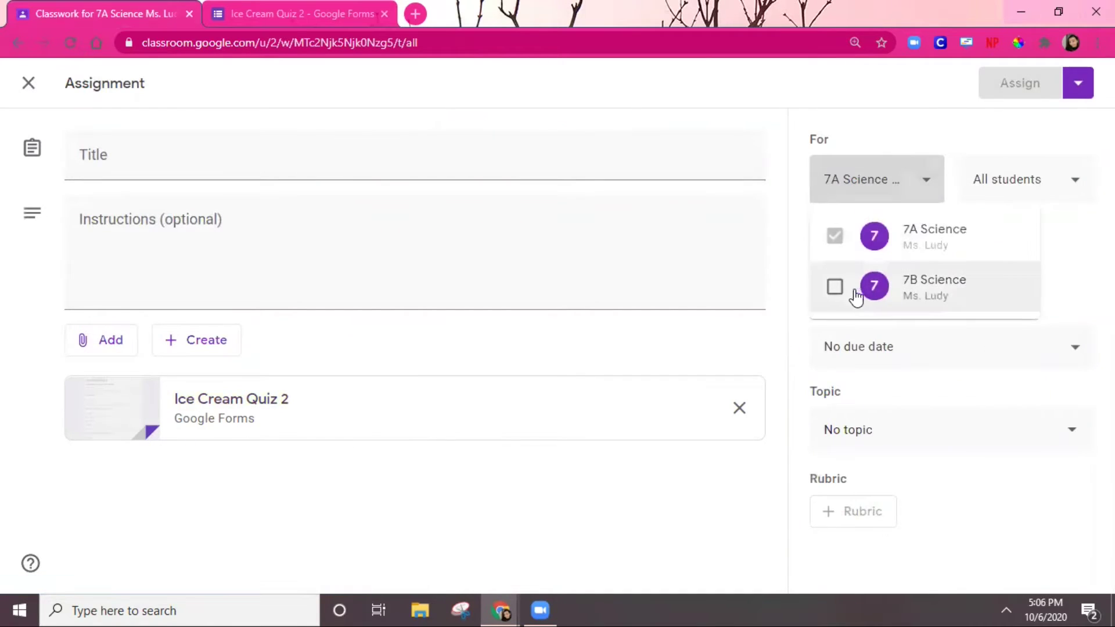
click(1081, 260)
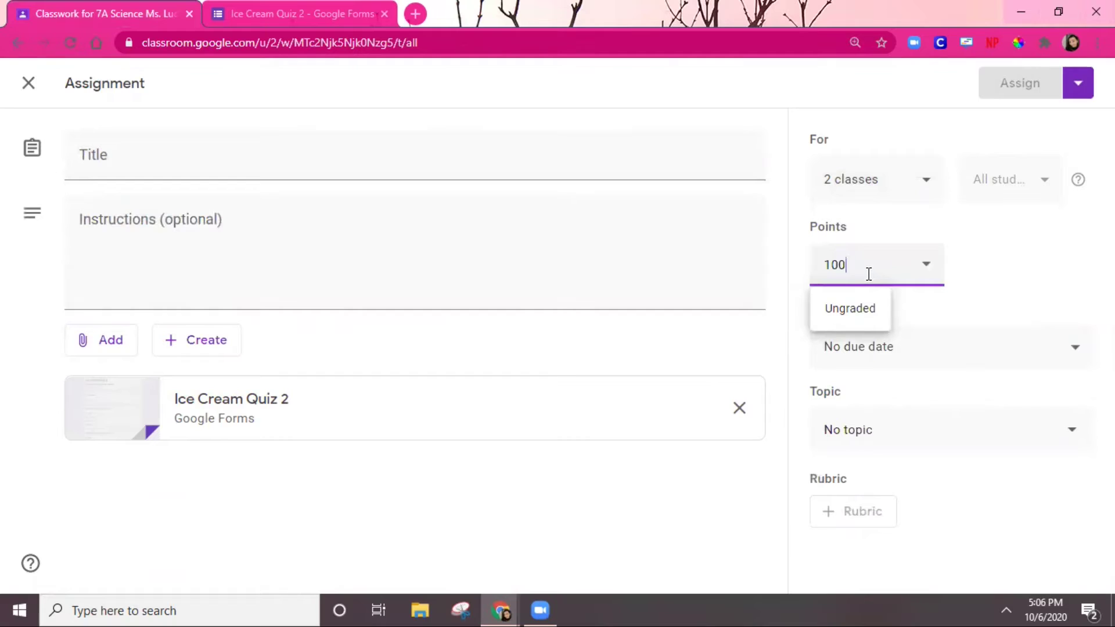
Set the assignment's due date to Oct 9, 2020 at 11:59 PM and its topic to Week 4.
click(904, 354)
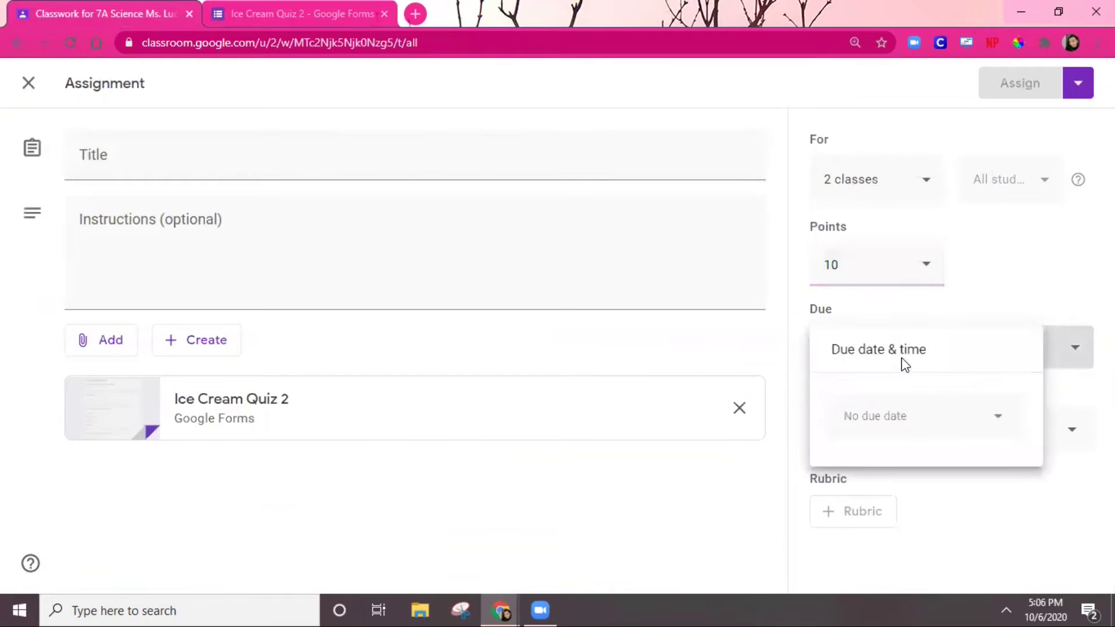
click(950, 442)
click(988, 293)
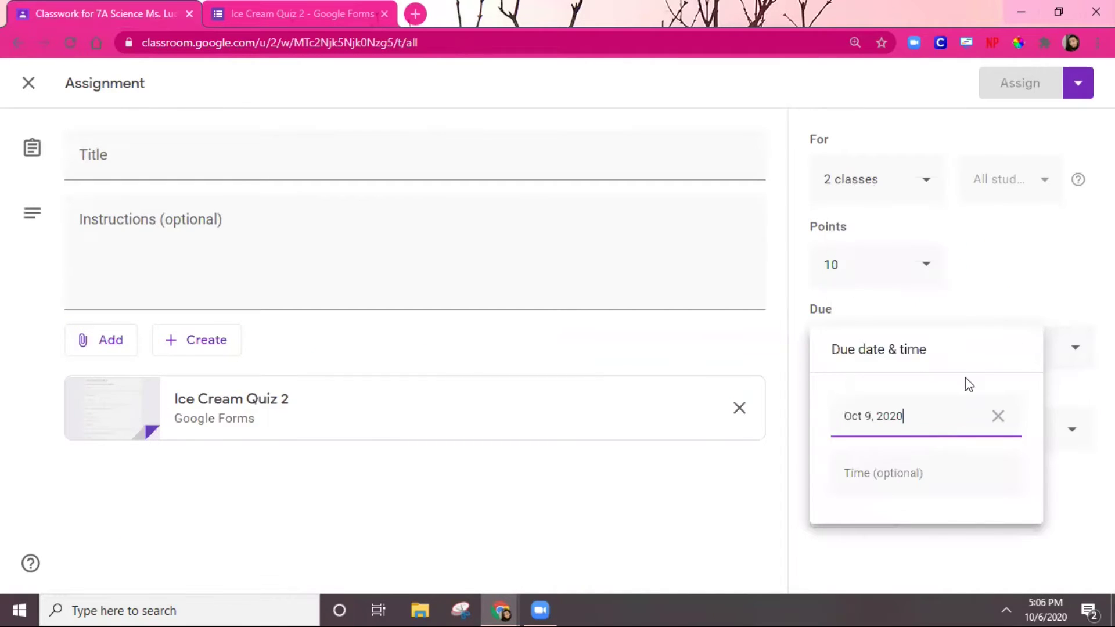
click(916, 471)
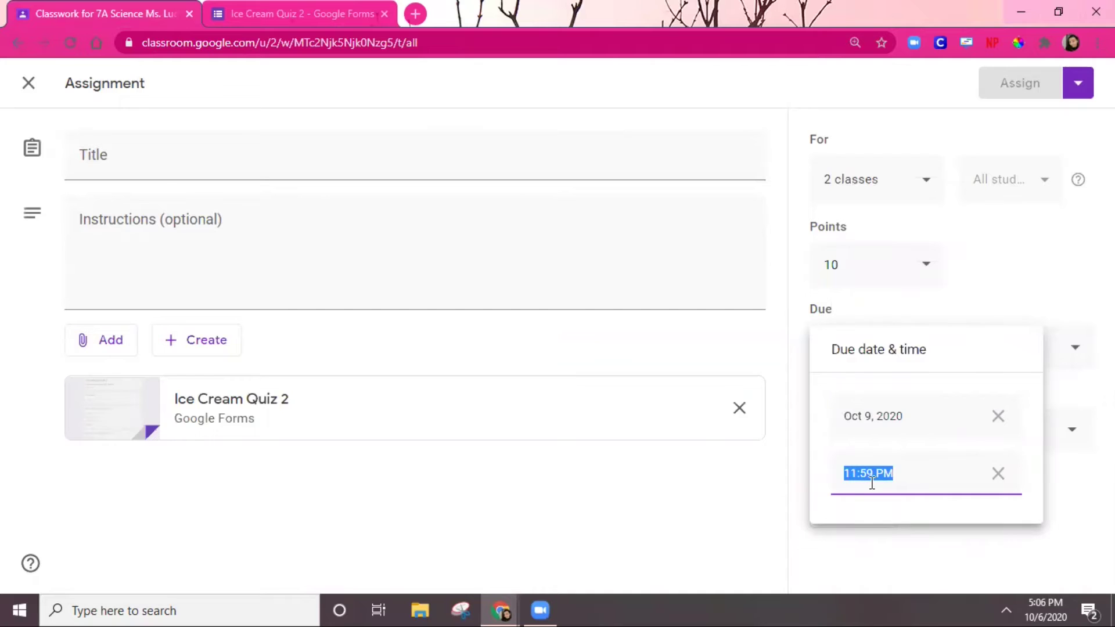
key(Escape)
click(922, 426)
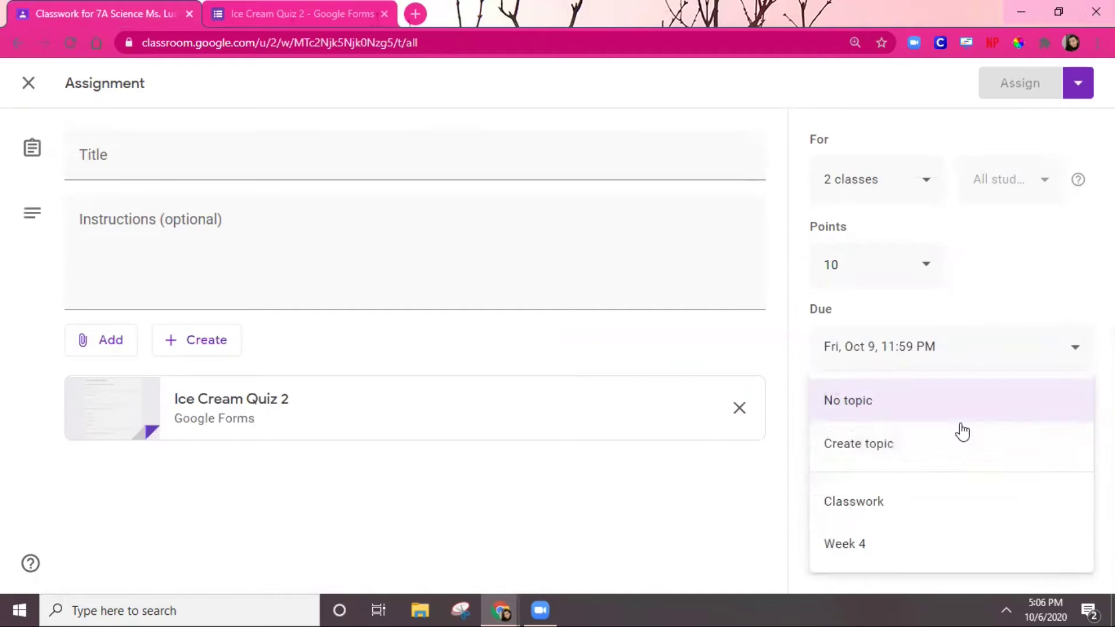
click(928, 539)
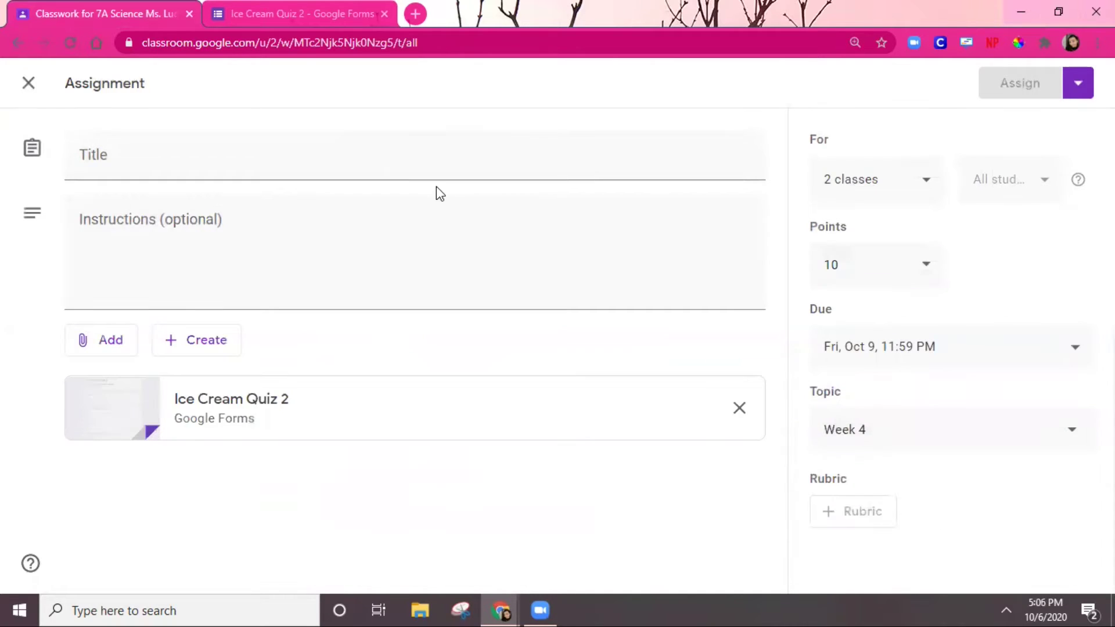
Title the assignment Ice Cream Quiz 2, leave the instructions empty and assign it to both classes.
click(407, 167)
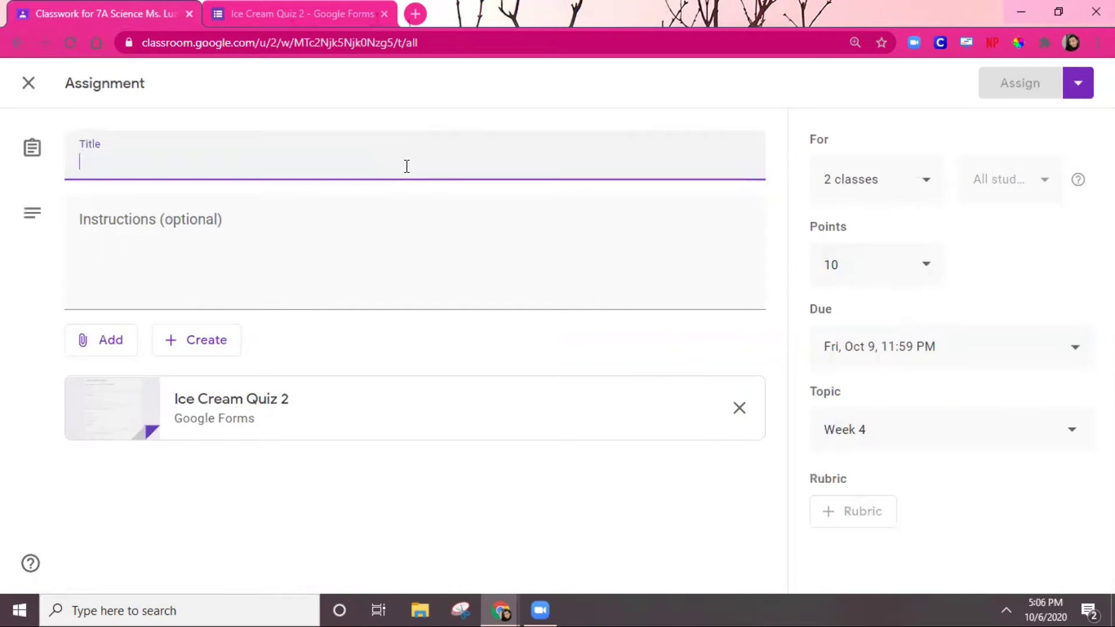
text(Ice Cream Quiz 2)
click(269, 226)
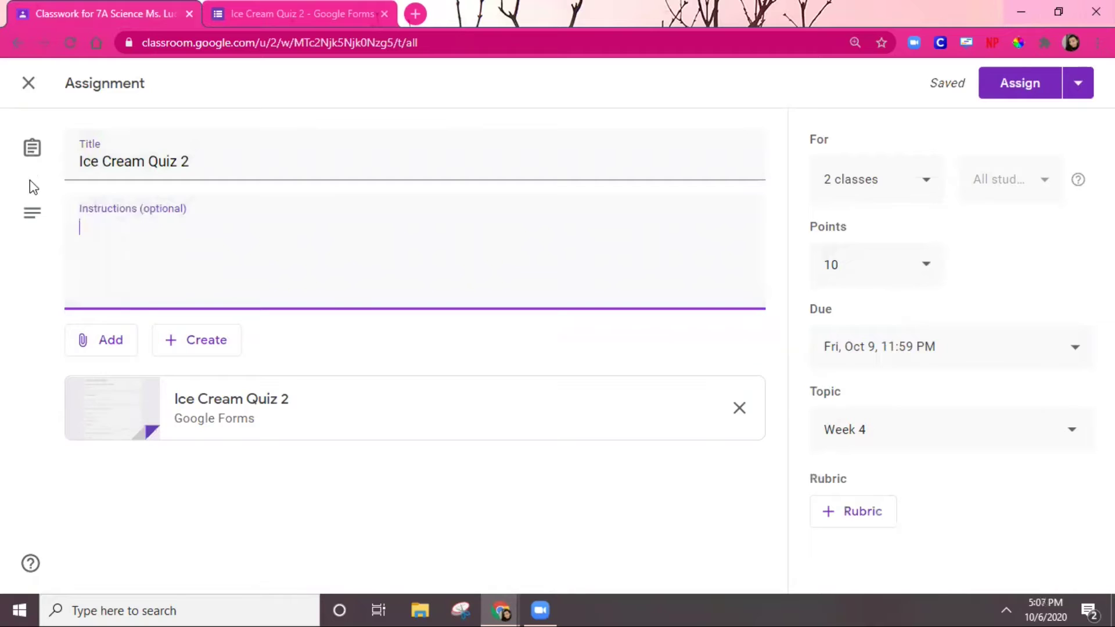
click(1035, 82)
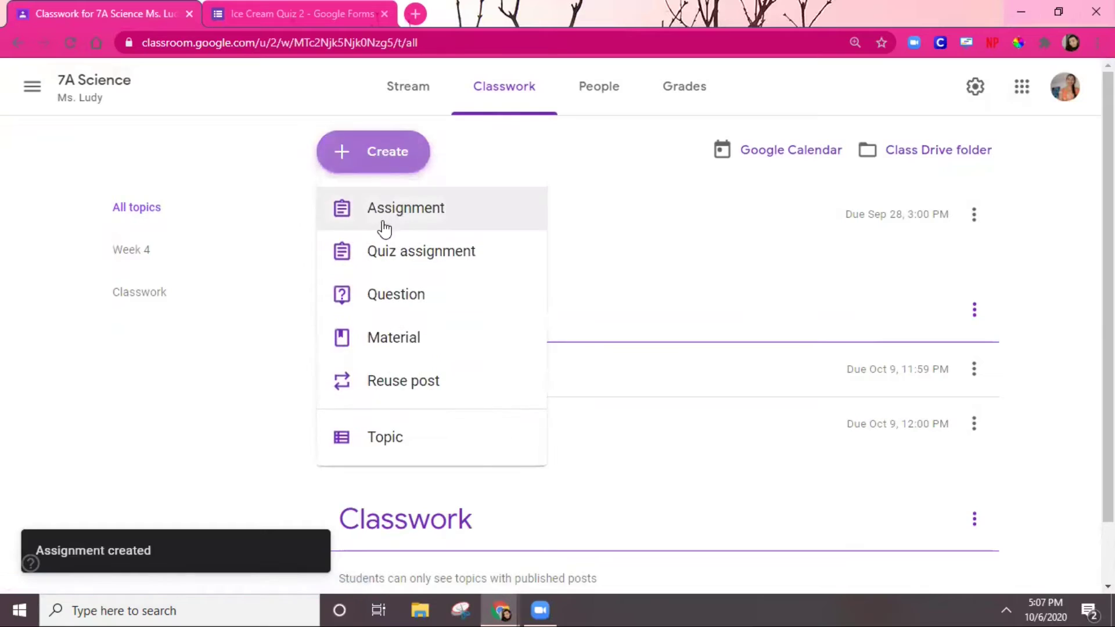
Start a new assignment and attach the existing Ice cream Quiz form from Google Drive.
click(383, 218)
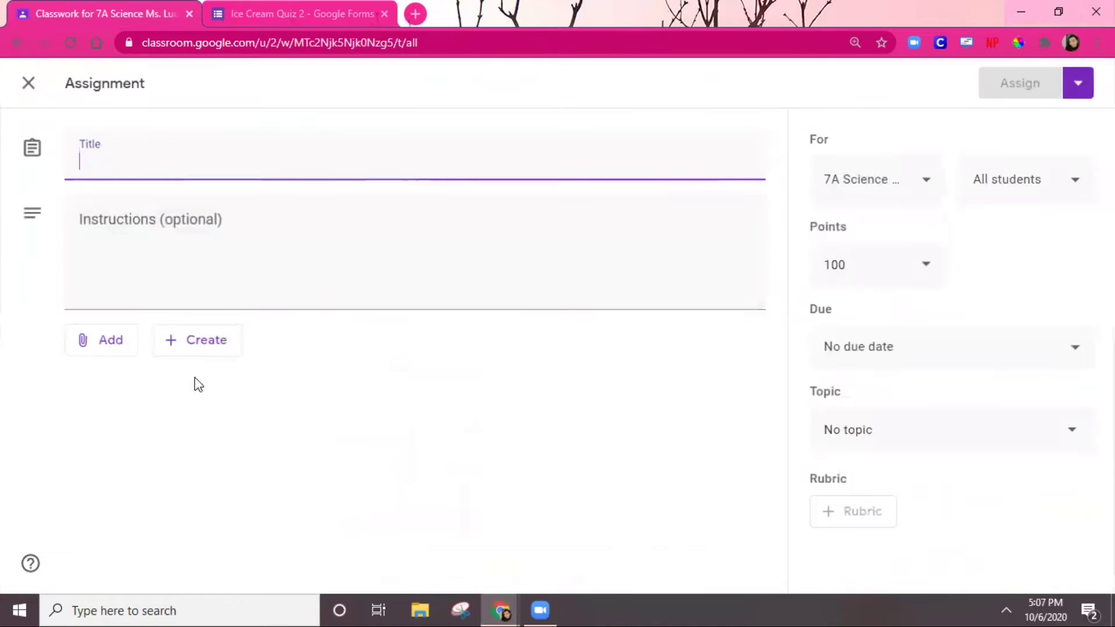
click(125, 348)
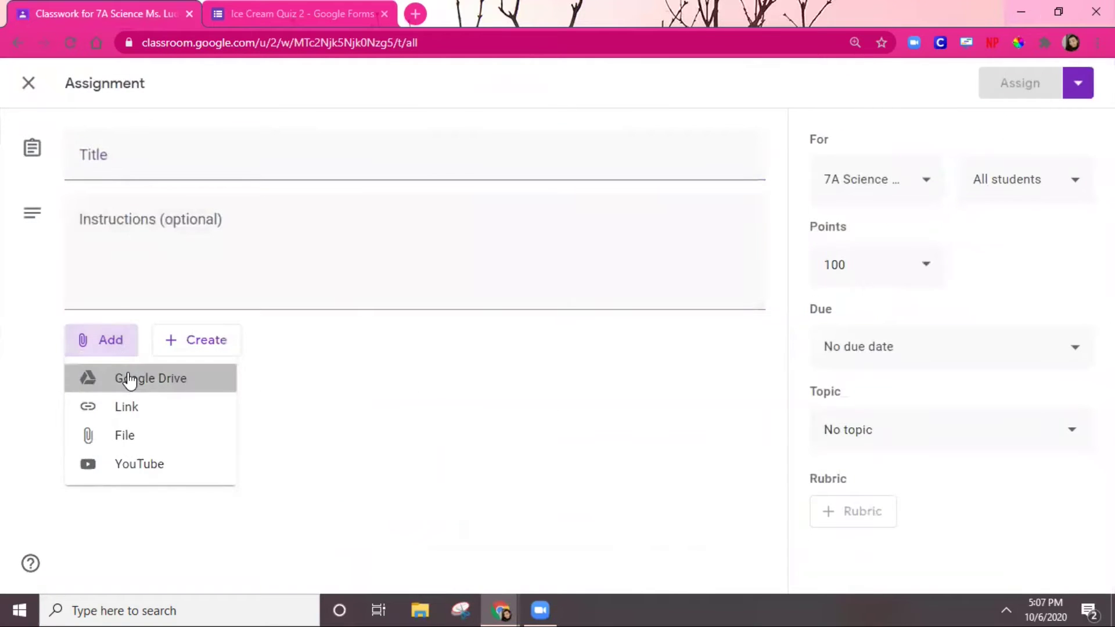
click(129, 378)
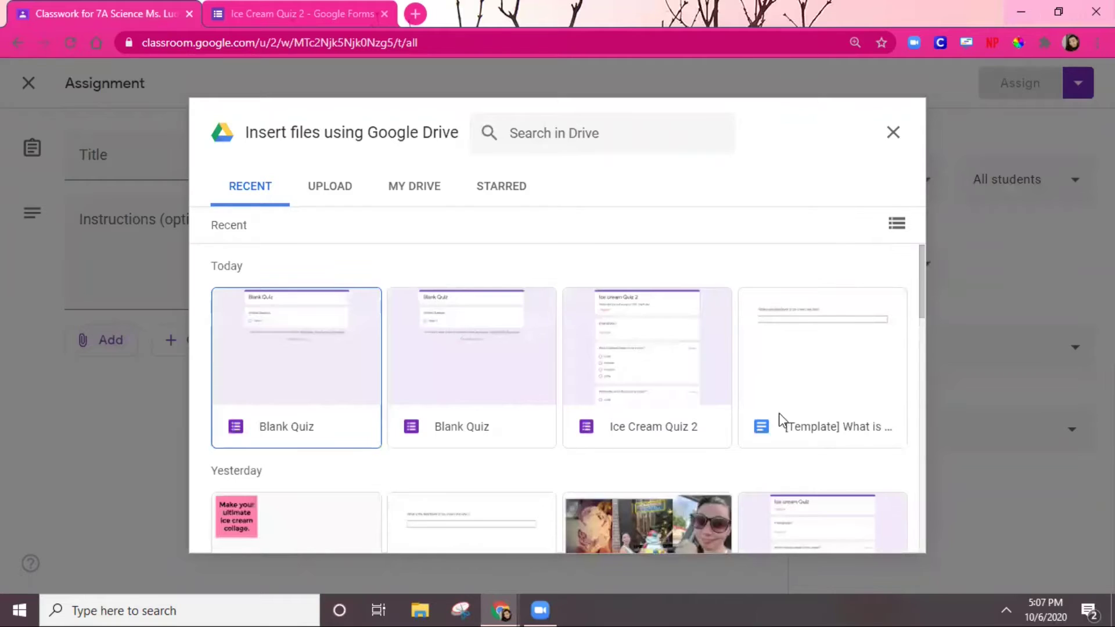
scroll(625, 405, down, 3)
click(834, 415)
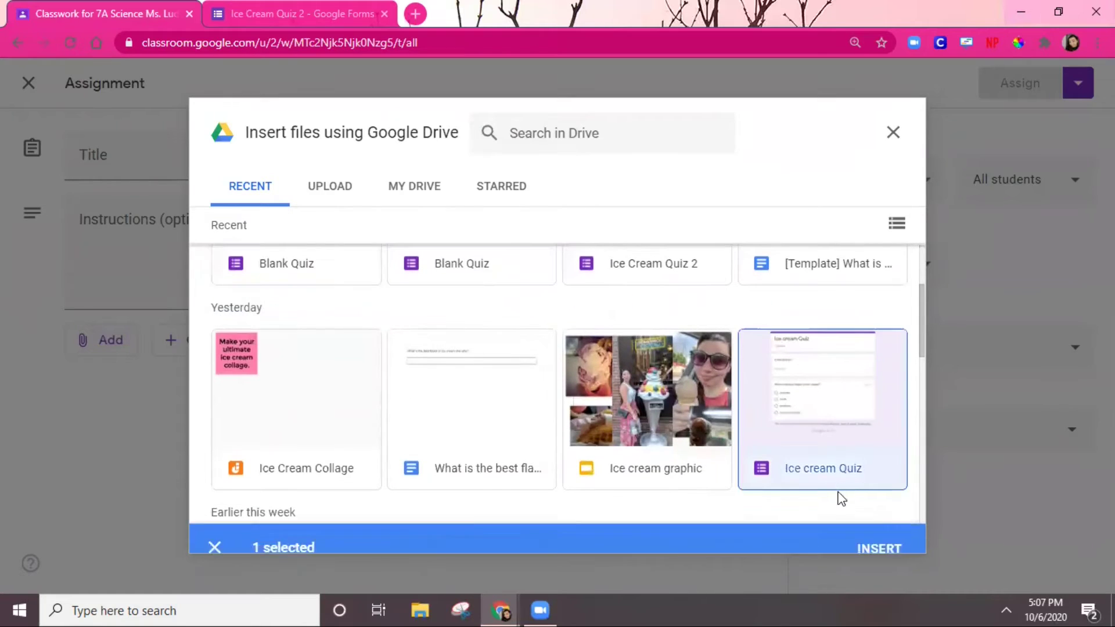
click(876, 539)
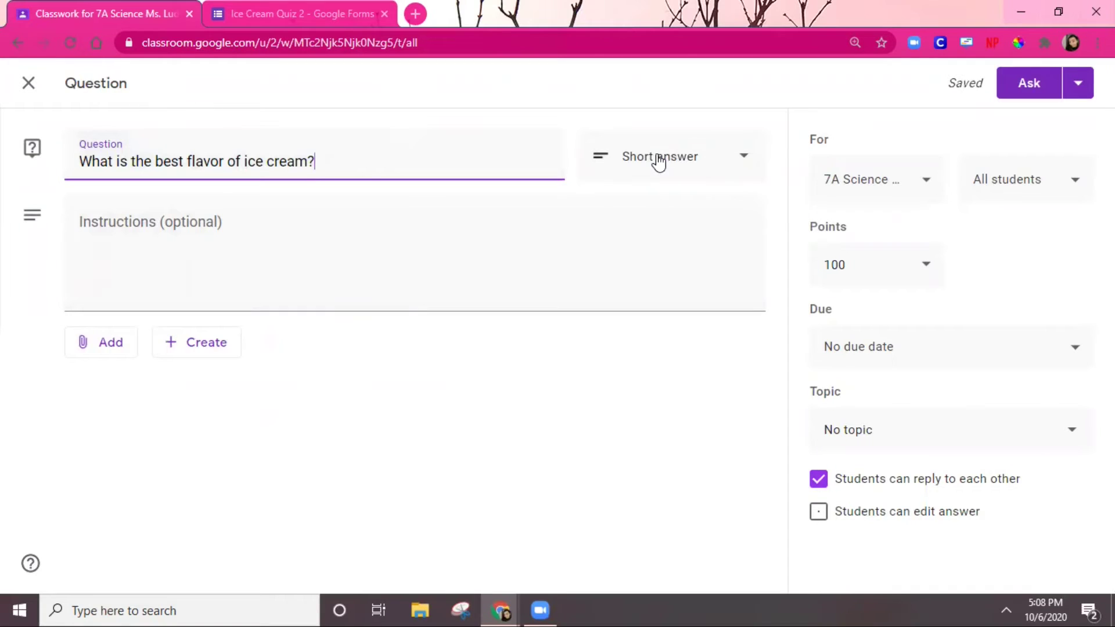
Examine the question's answer types, attachment sources and class choices, keeping it a short answer for 7A Science.
click(659, 163)
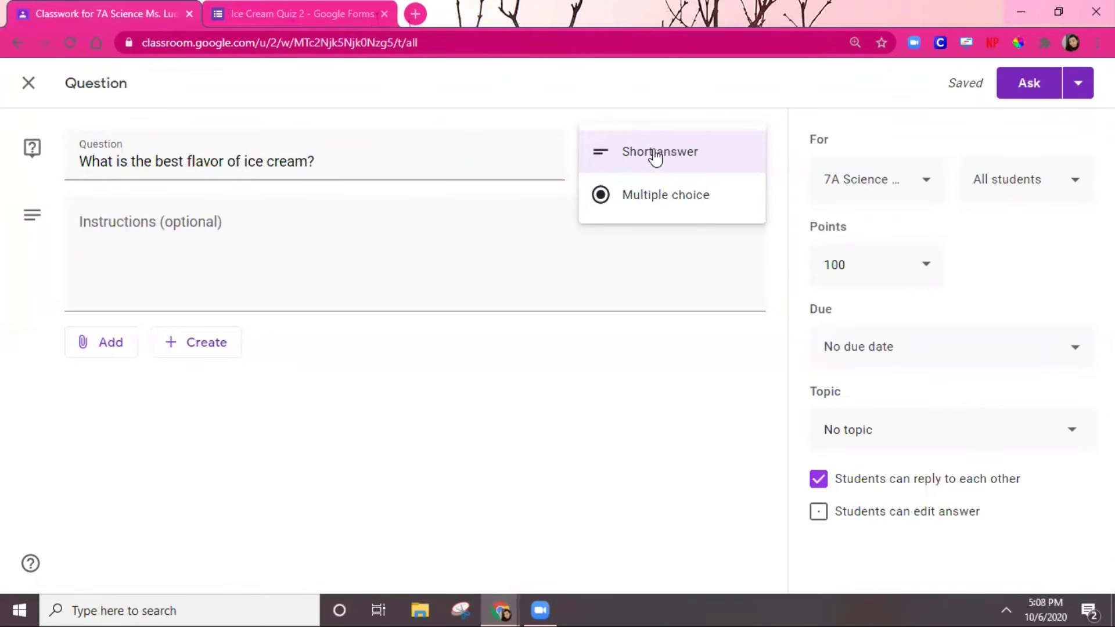
click(656, 154)
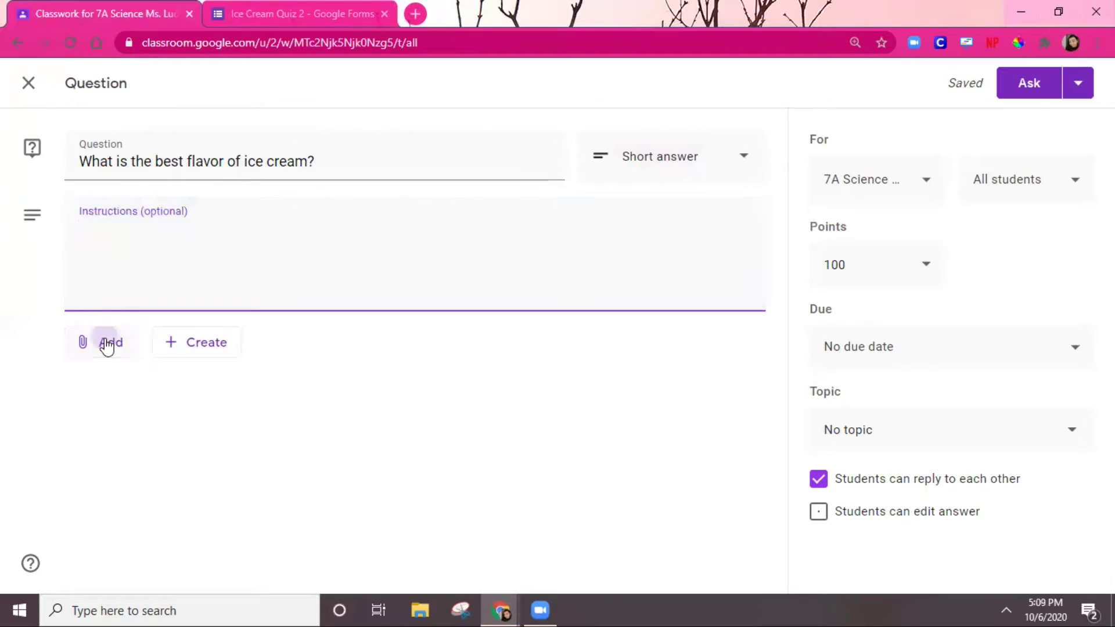
click(107, 345)
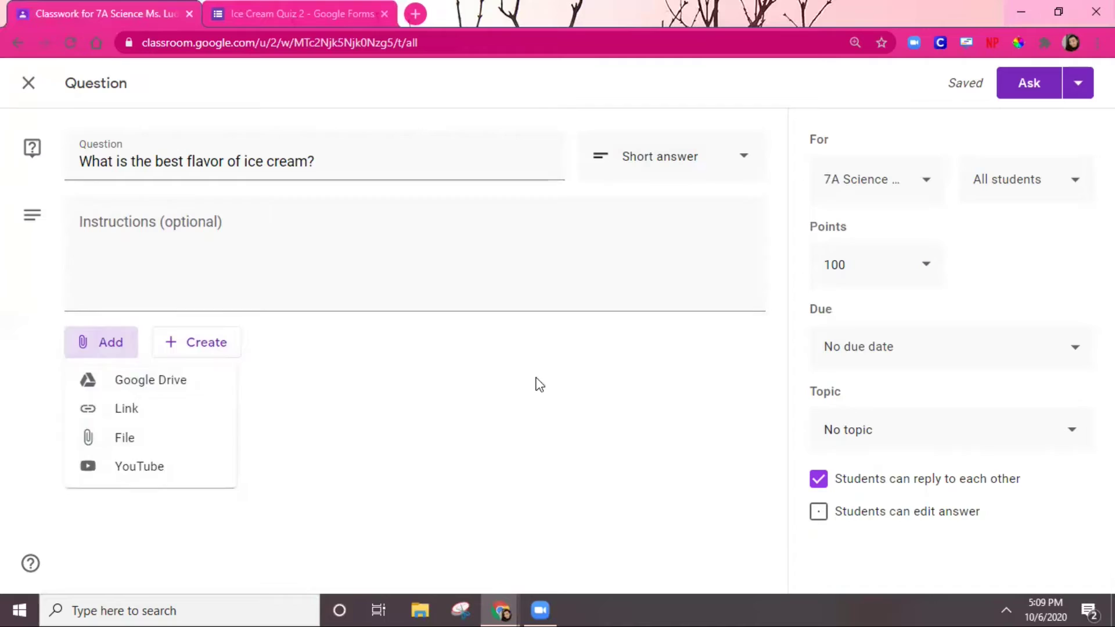
click(535, 381)
click(932, 180)
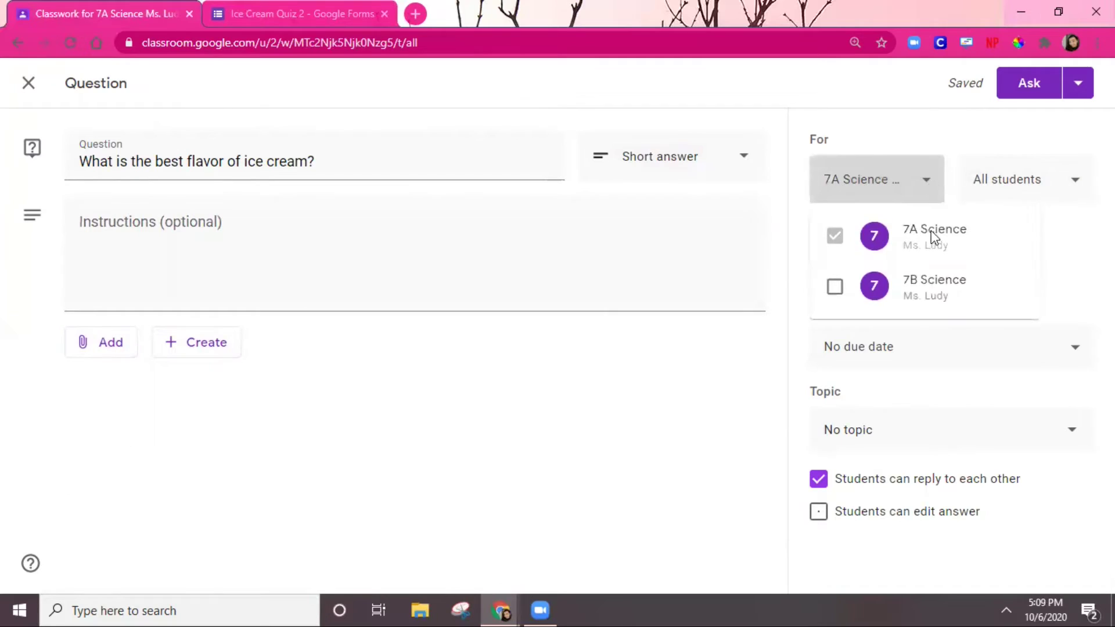
click(1074, 256)
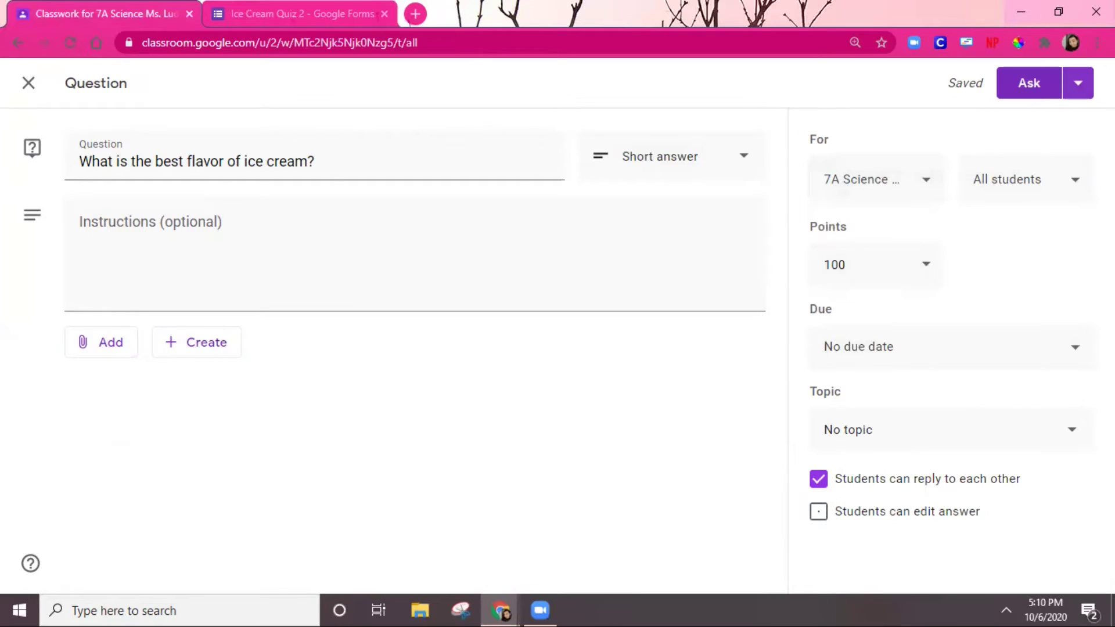
Check the posting options and ask the question "What is the best flavor of ice cream?" immediately.
click(1080, 86)
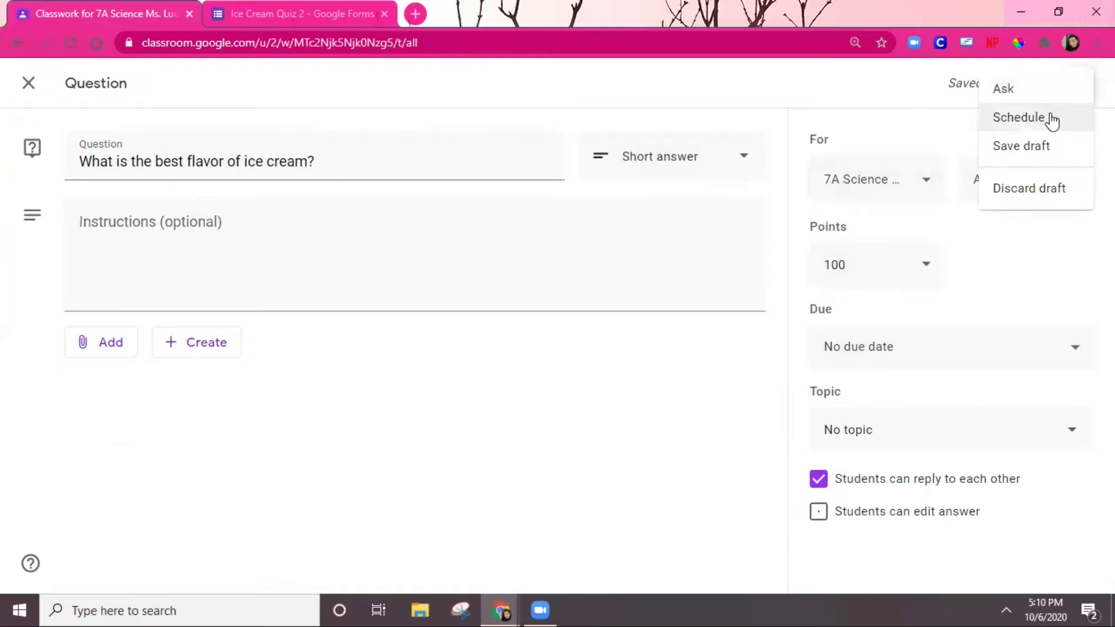
click(956, 103)
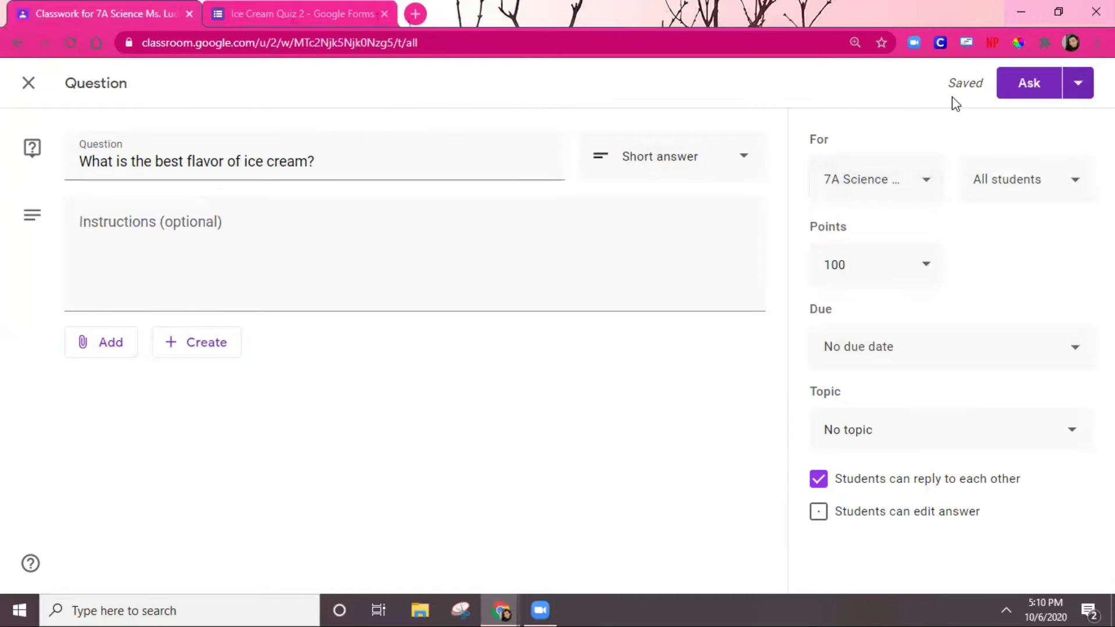
click(1022, 87)
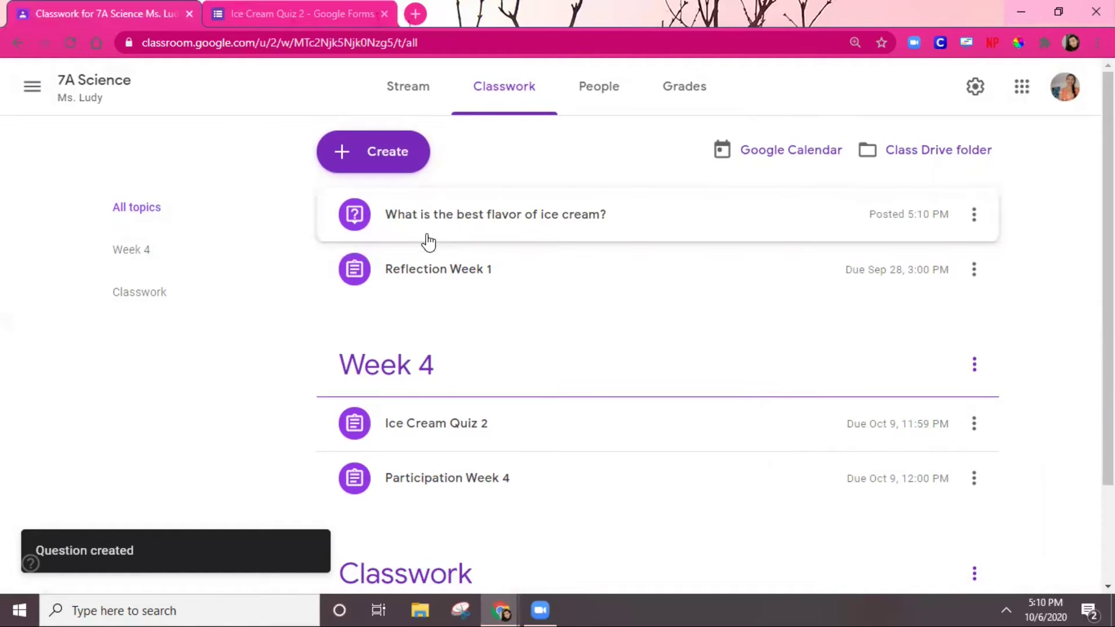
Move the ice cream question into Week 4, Reflection Week 1 into Classwork, and Participation Week 4 to the top of Week 4.
drag(433, 221, 457, 359)
drag(418, 216, 457, 575)
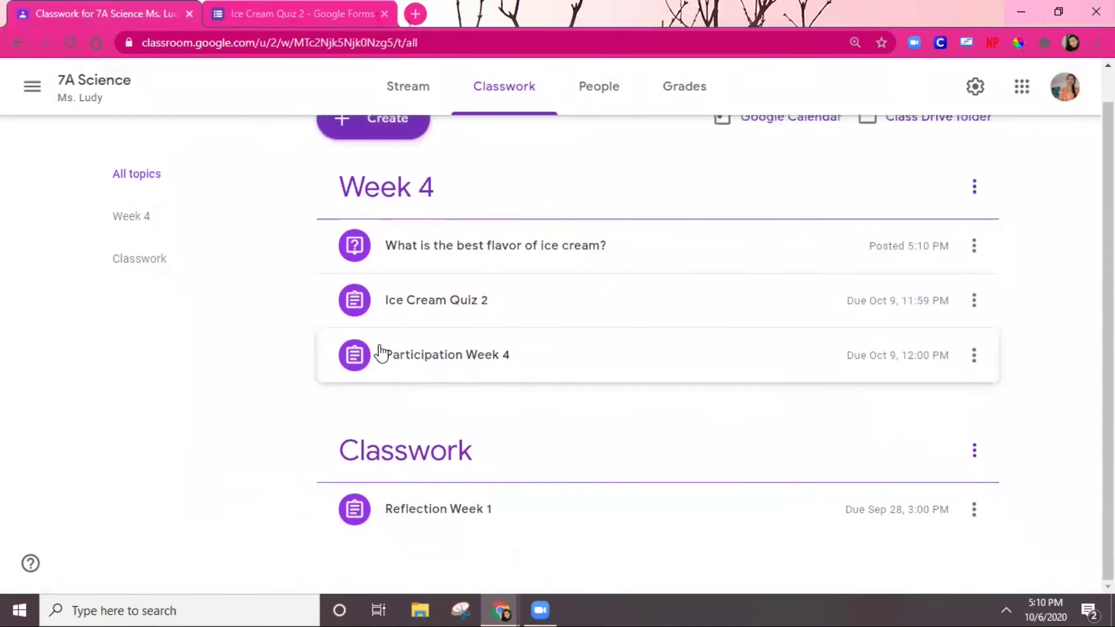
drag(416, 366, 450, 280)
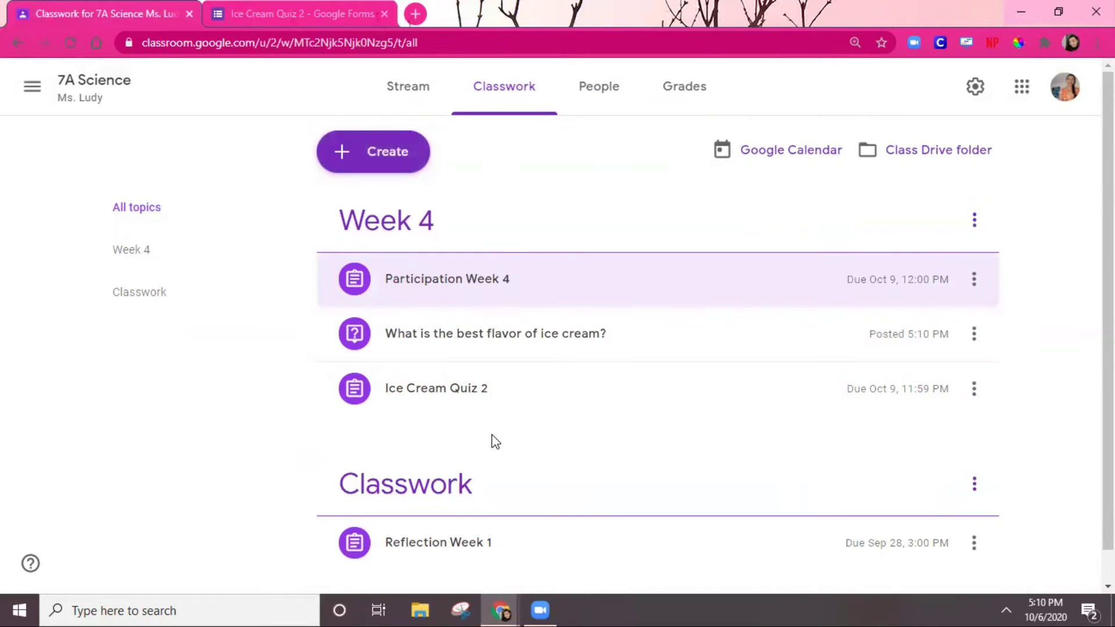
Open the choices for creating a new classwork item.
click(342, 153)
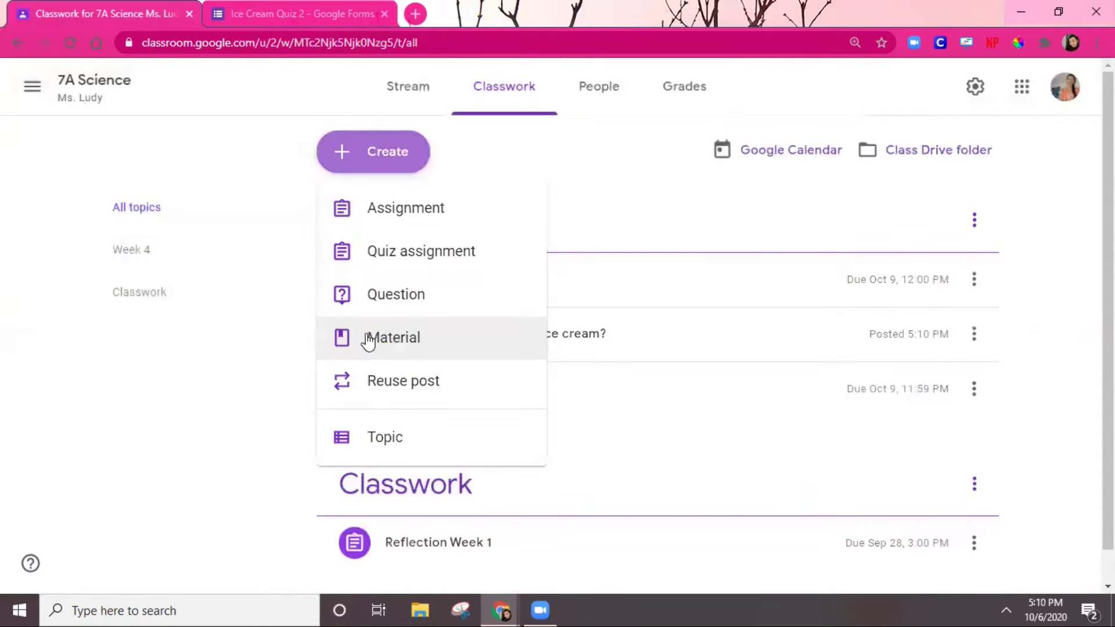
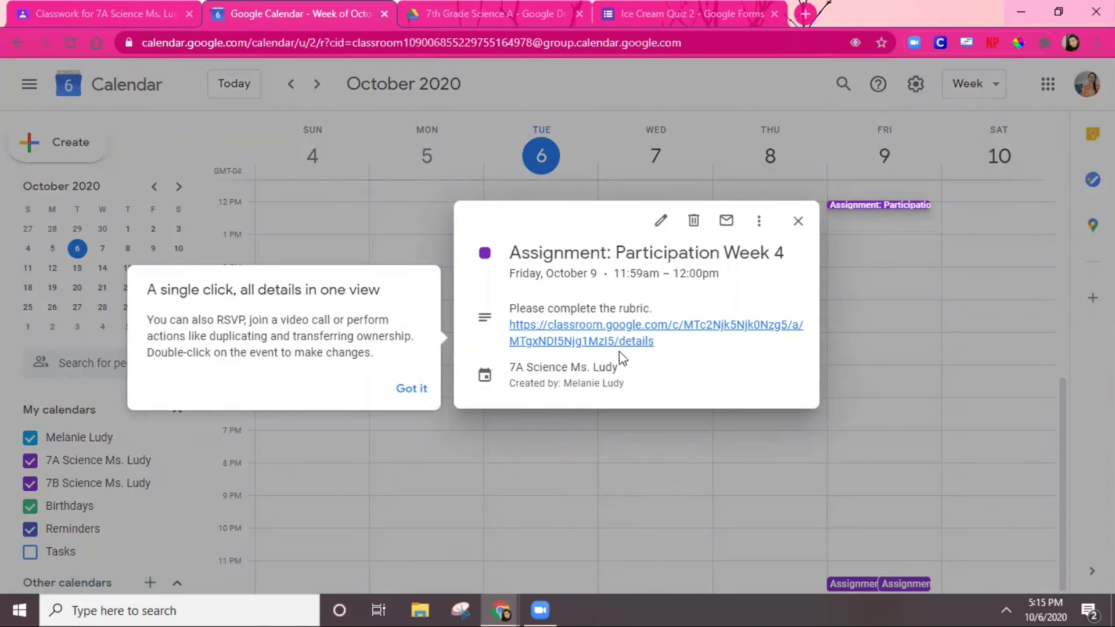
In Google Calendar, dismiss the event tip and inspect the late-evening assignment events on Friday, October 9.
click(414, 389)
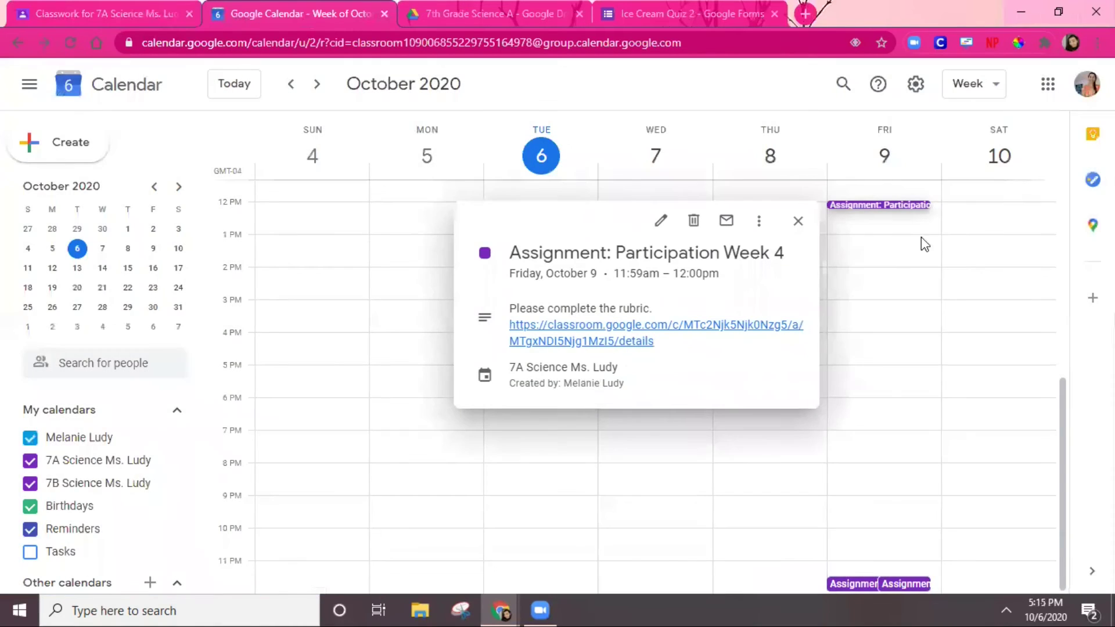
click(857, 584)
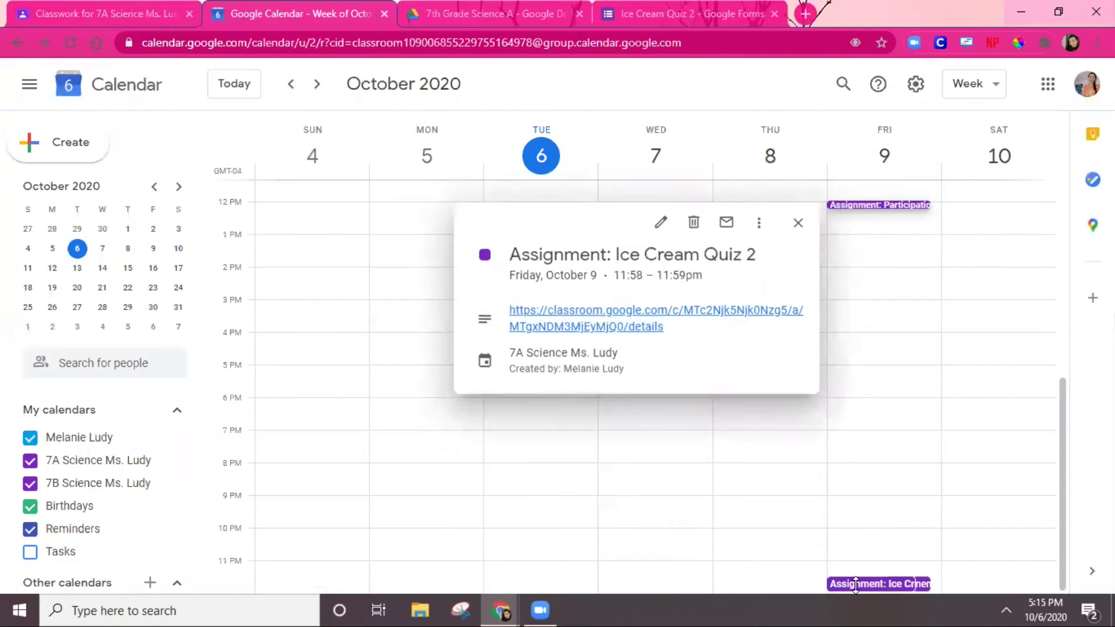
click(926, 586)
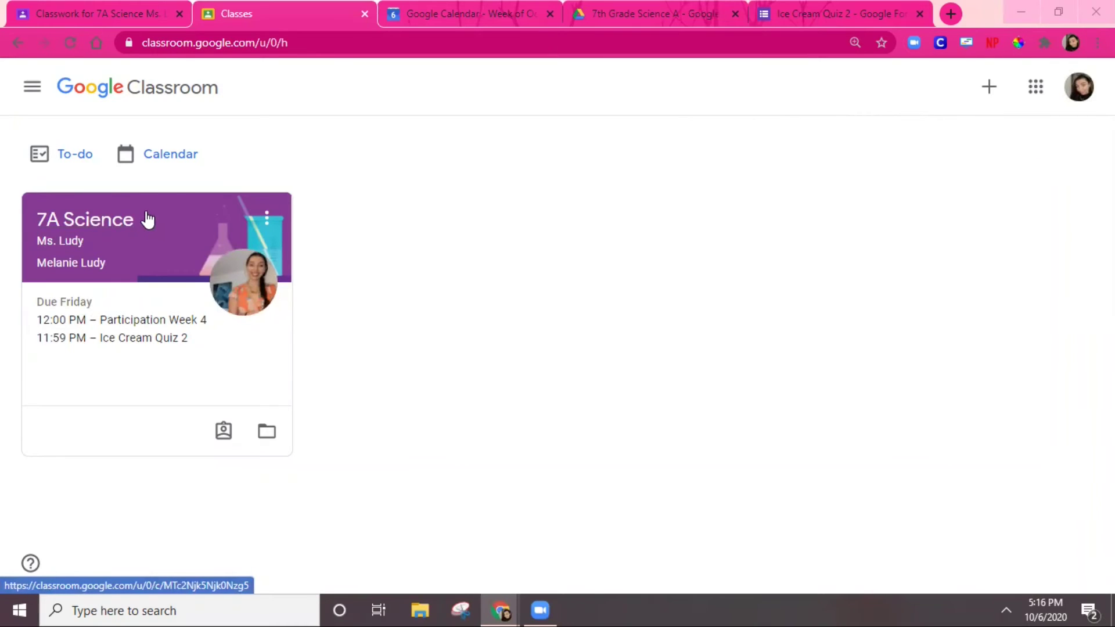
As the student, open the 7A Science classwork, dismiss the topic filters tip, and bring up the student's own work list.
click(86, 226)
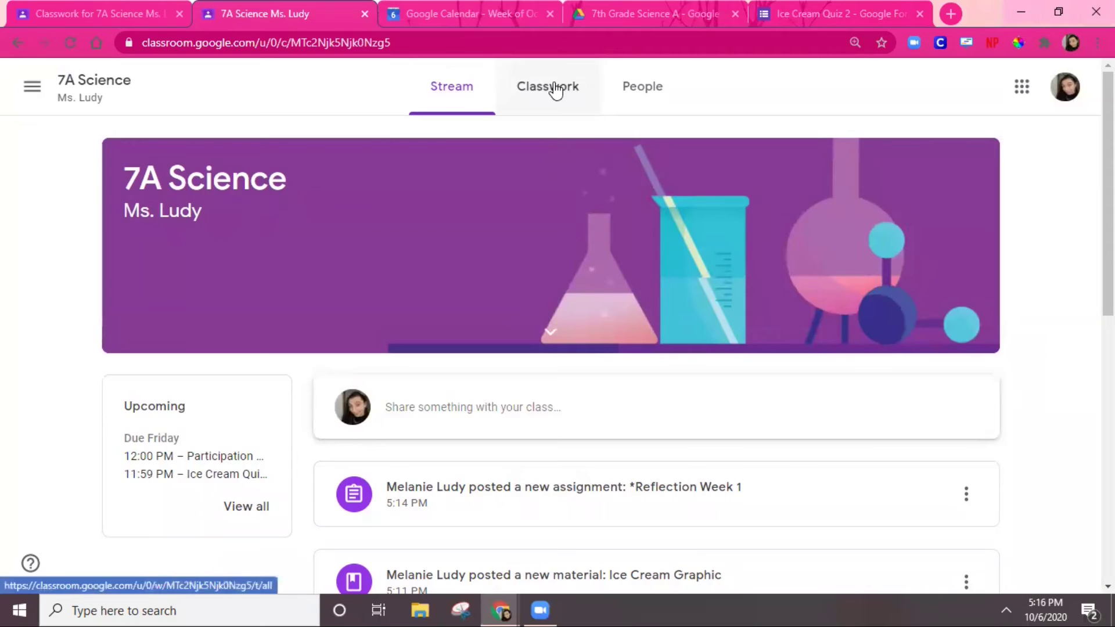
click(556, 90)
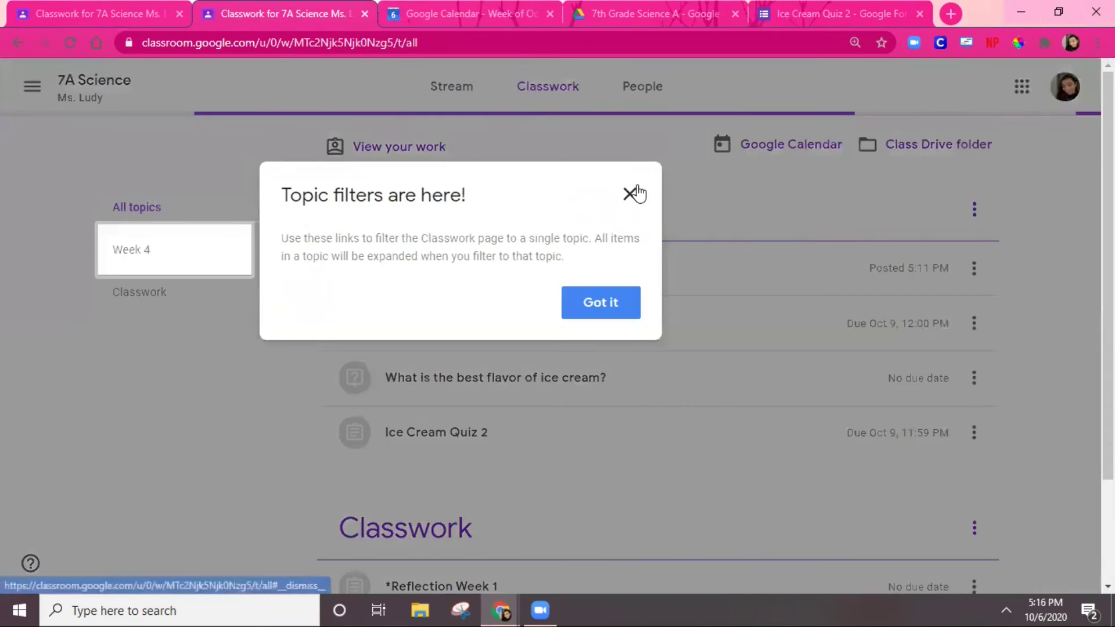
click(635, 190)
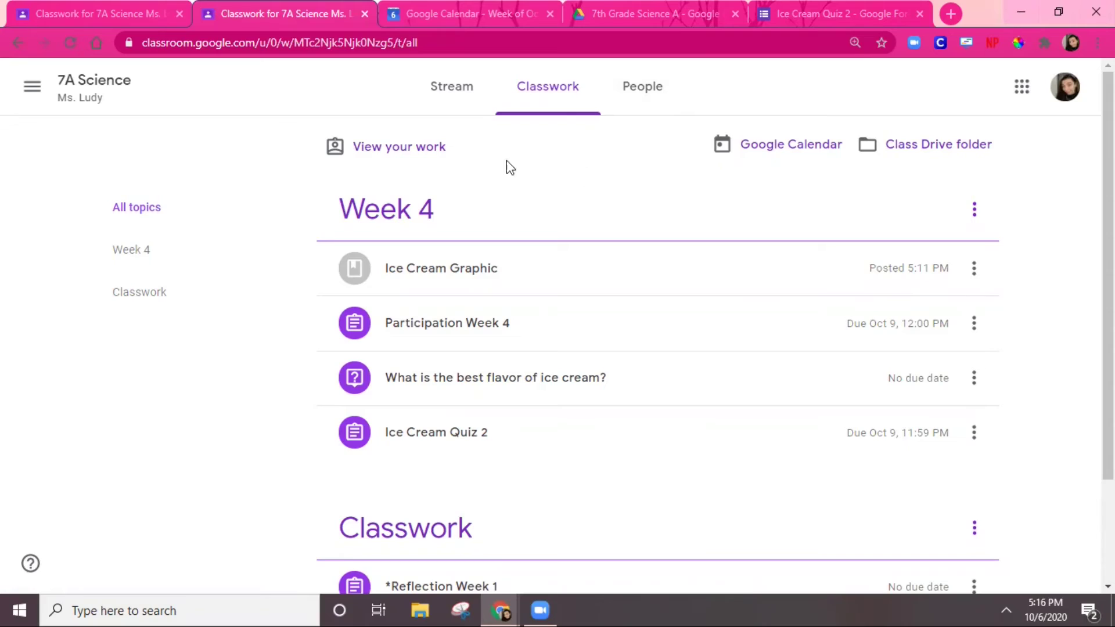
click(388, 152)
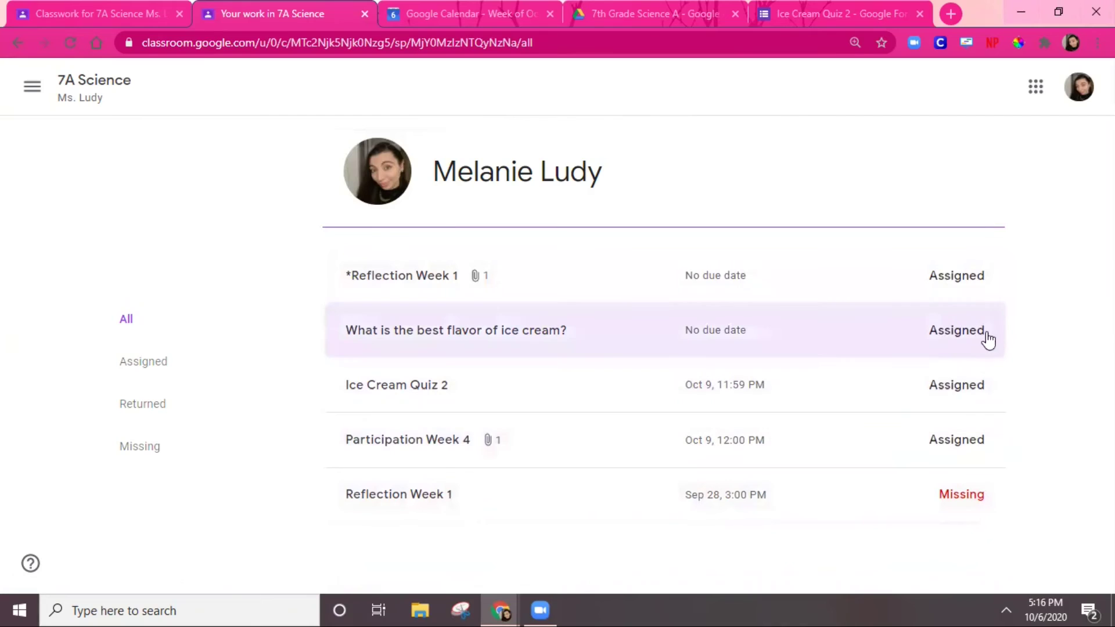
Filter the student's work by Assigned, Returned and Missing, and go back to all items.
click(171, 375)
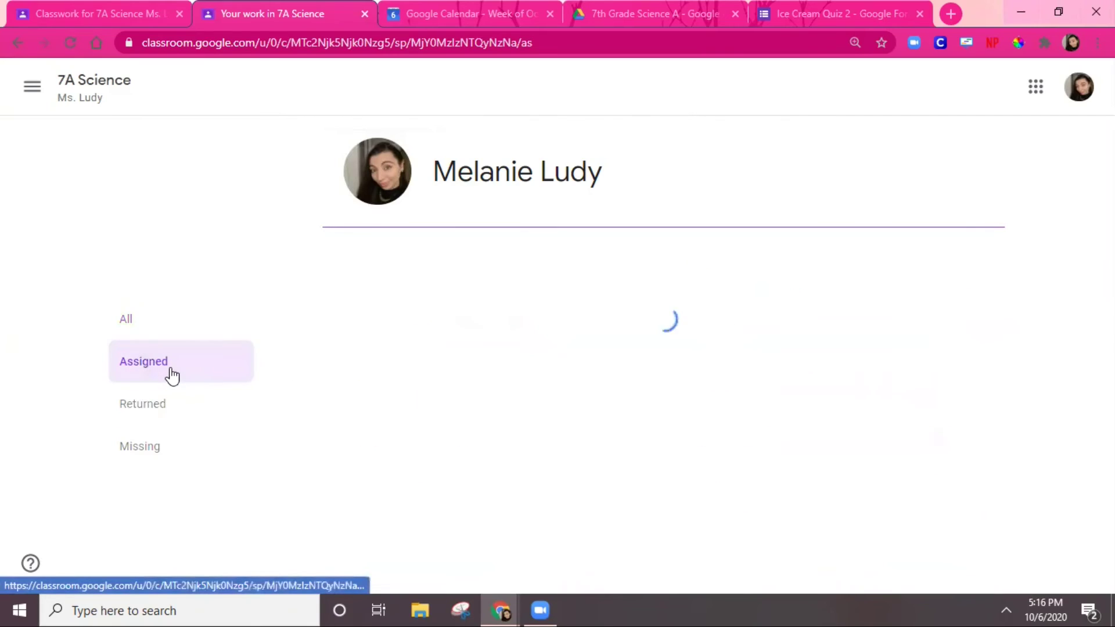
click(156, 415)
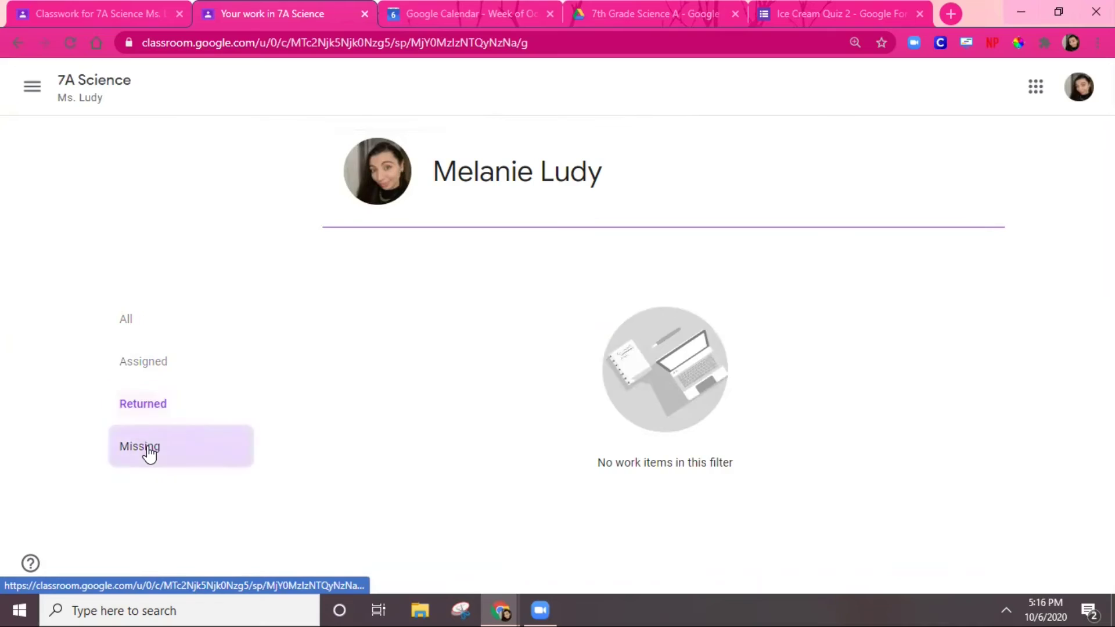
click(148, 454)
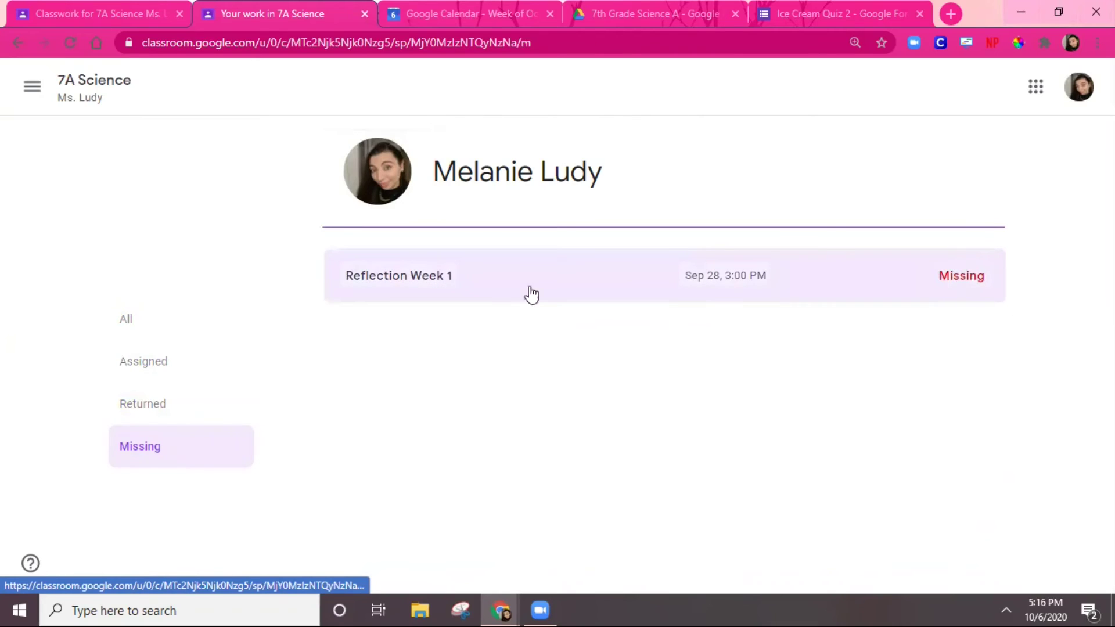
click(127, 319)
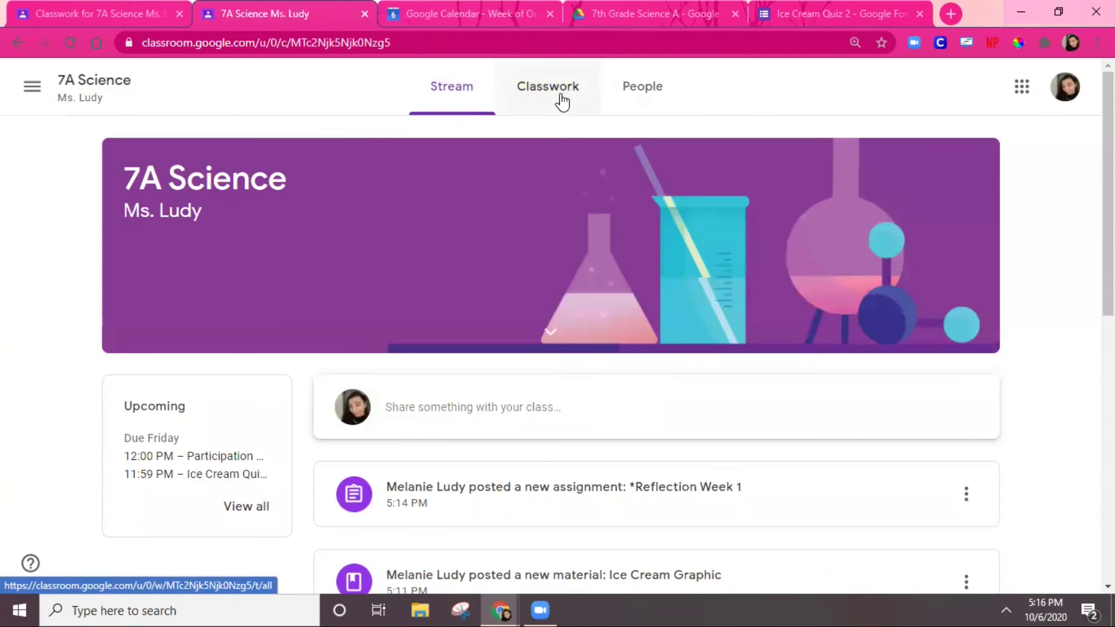
Open the Ice cream Quiz 2 form from its assignment in the Week 4 classwork.
click(563, 99)
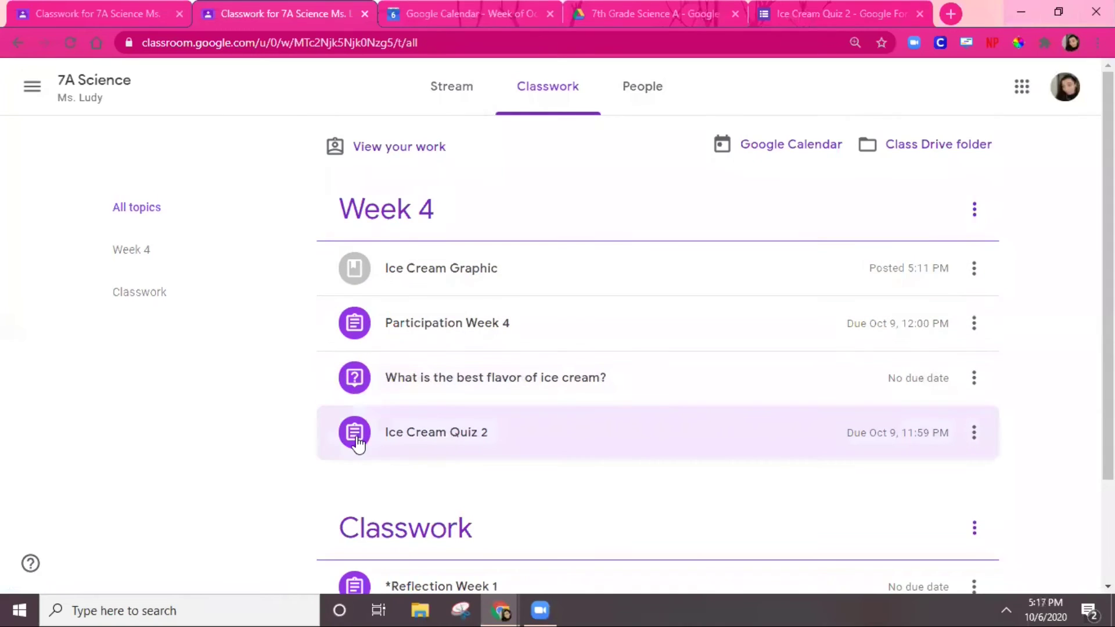
click(358, 444)
scroll(674, 445, down, 3)
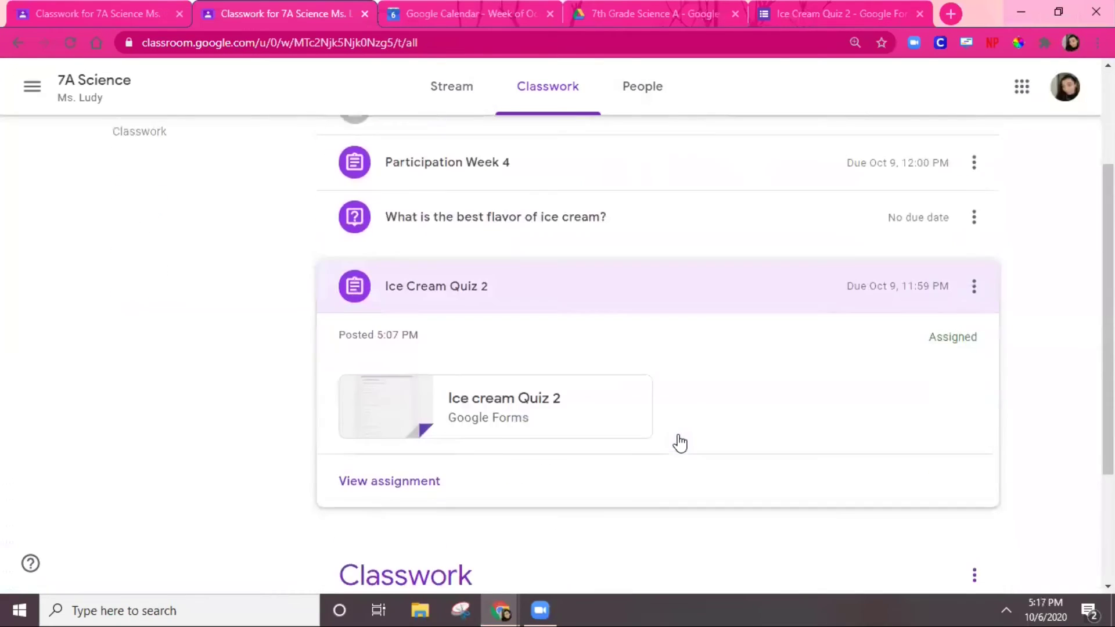
click(488, 413)
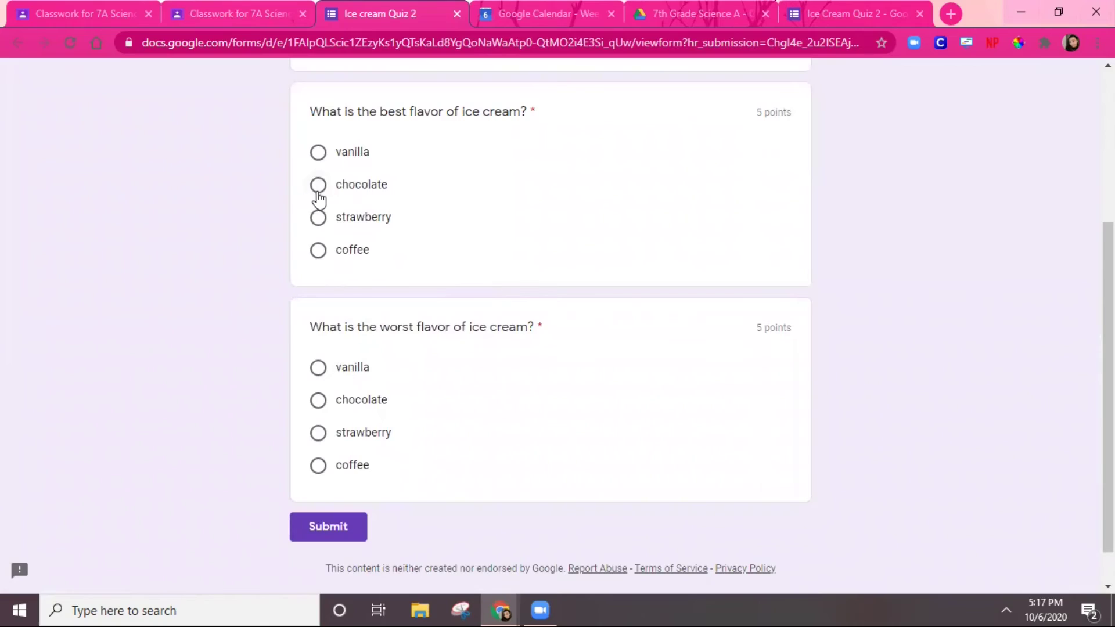
Answer the quiz with chocolate as best and coffee as worst flavor, submit it, and view the score.
click(318, 186)
click(320, 467)
click(327, 533)
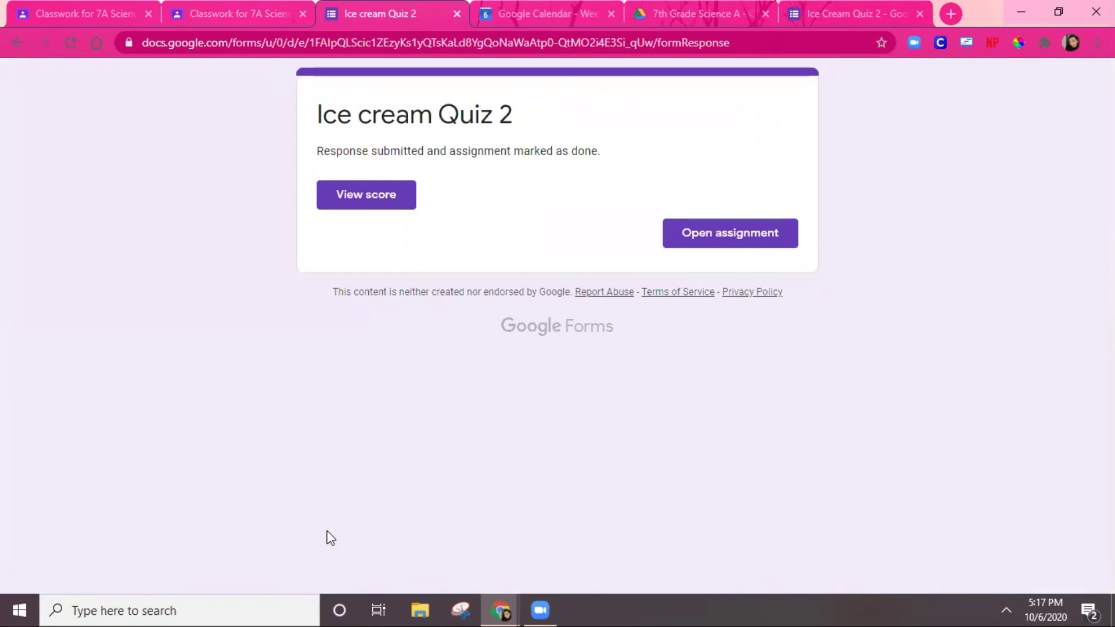
click(401, 206)
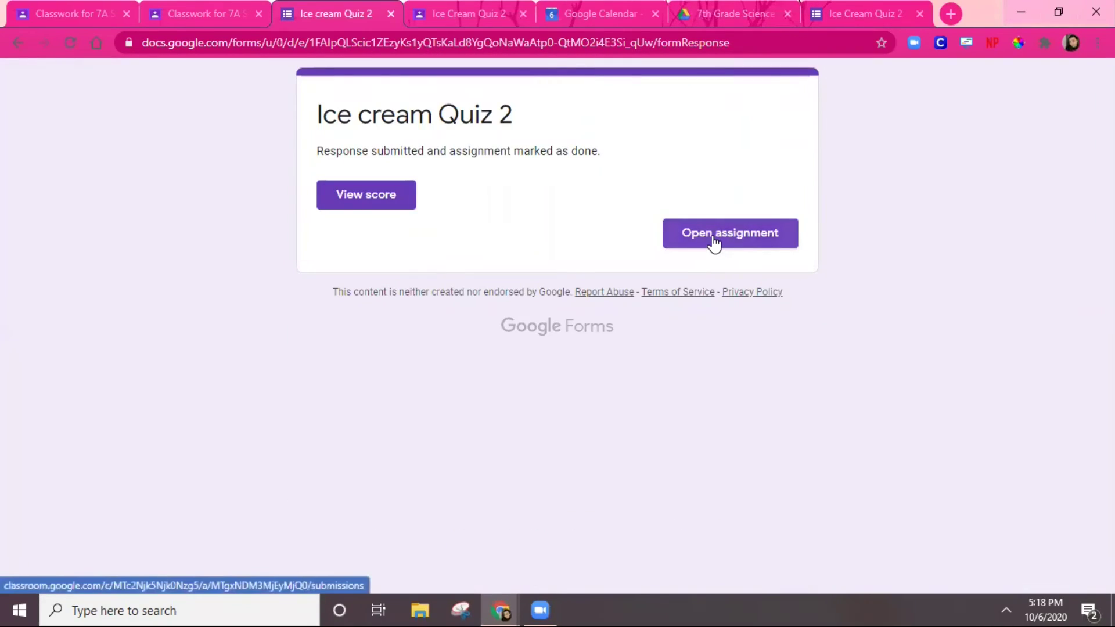
Open the Ice Cream Quiz 2 assignment and send the teacher the private comment "Wow! That quiz was easy.".
click(713, 239)
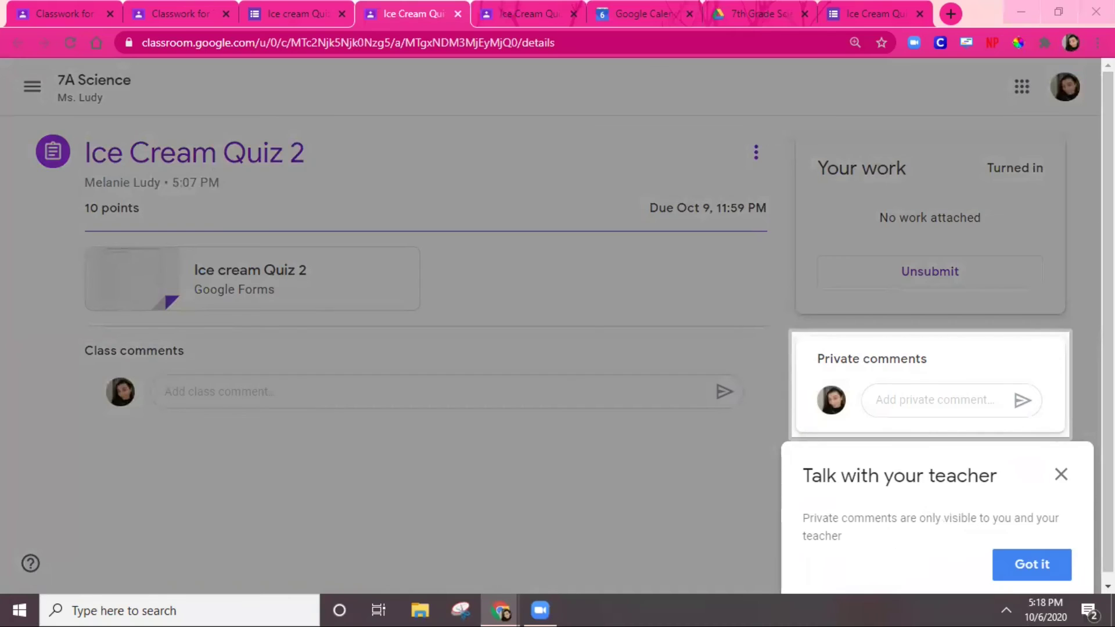
click(1062, 474)
click(937, 400)
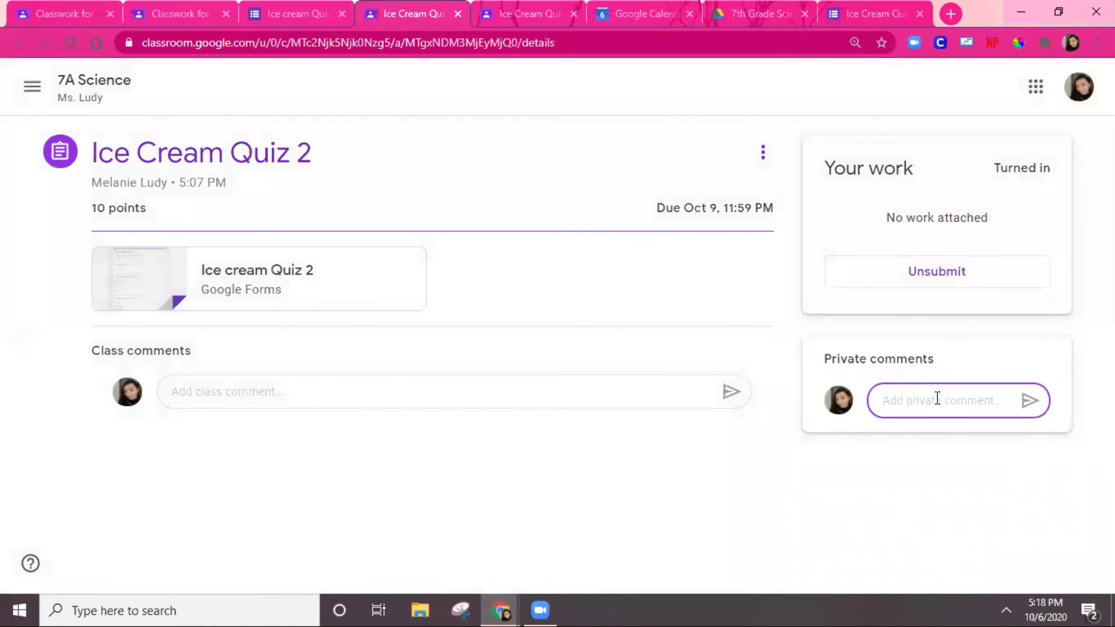
text(Wow! That quiz was)
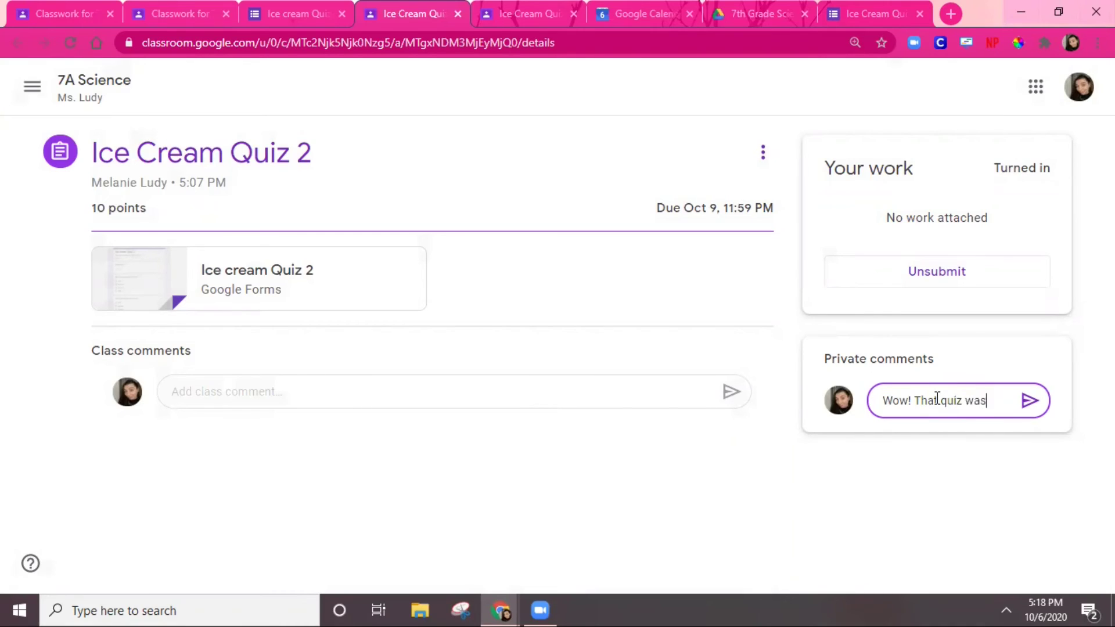
text( easy.)
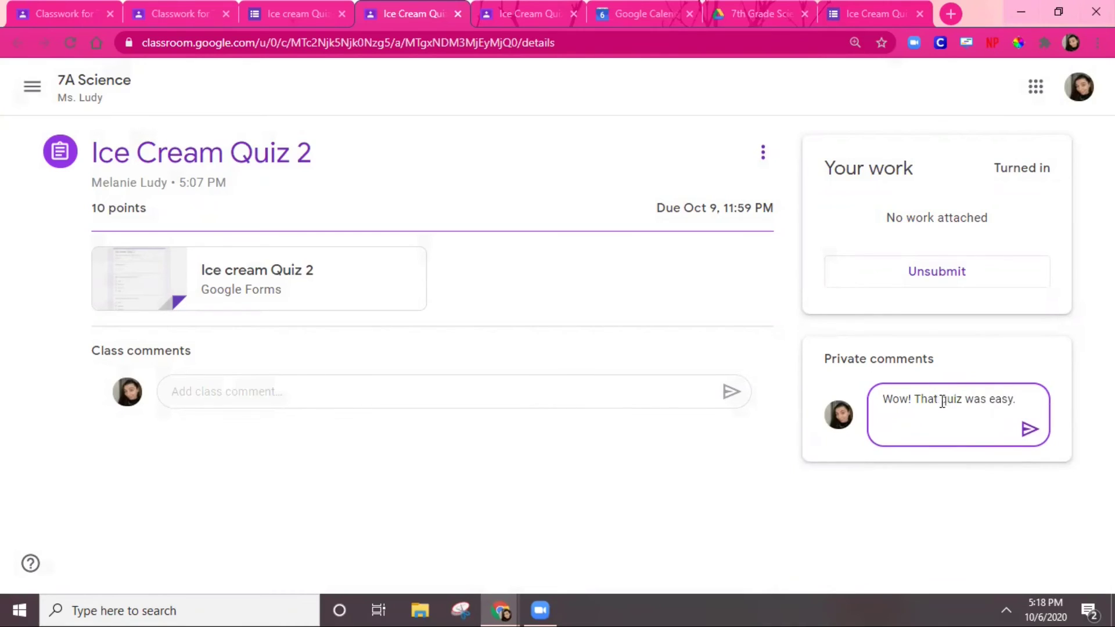
click(1031, 430)
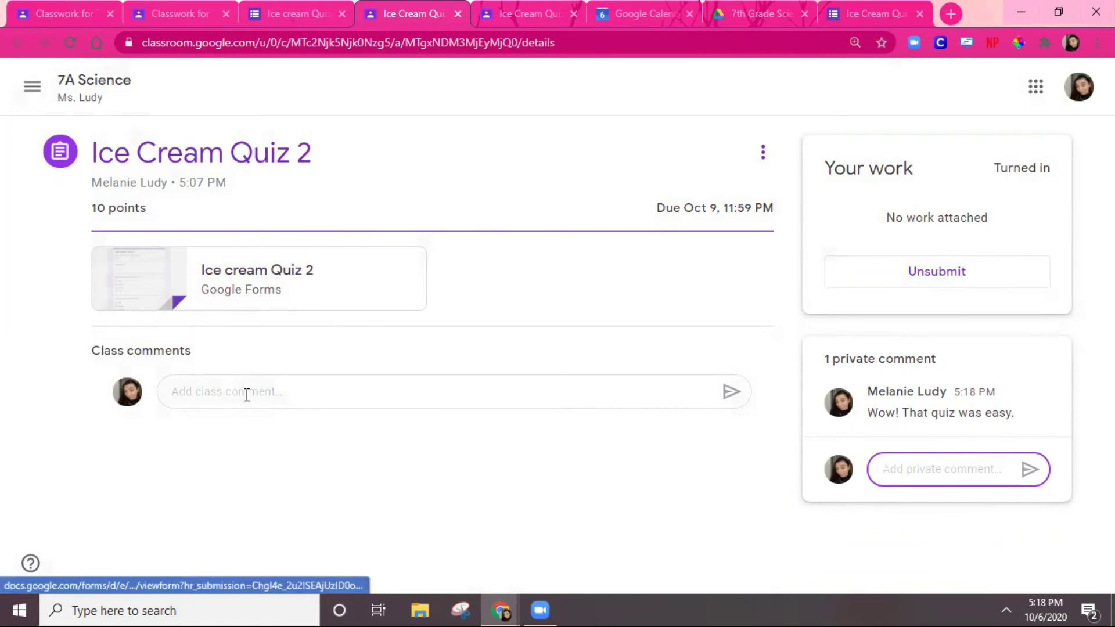
click(226, 390)
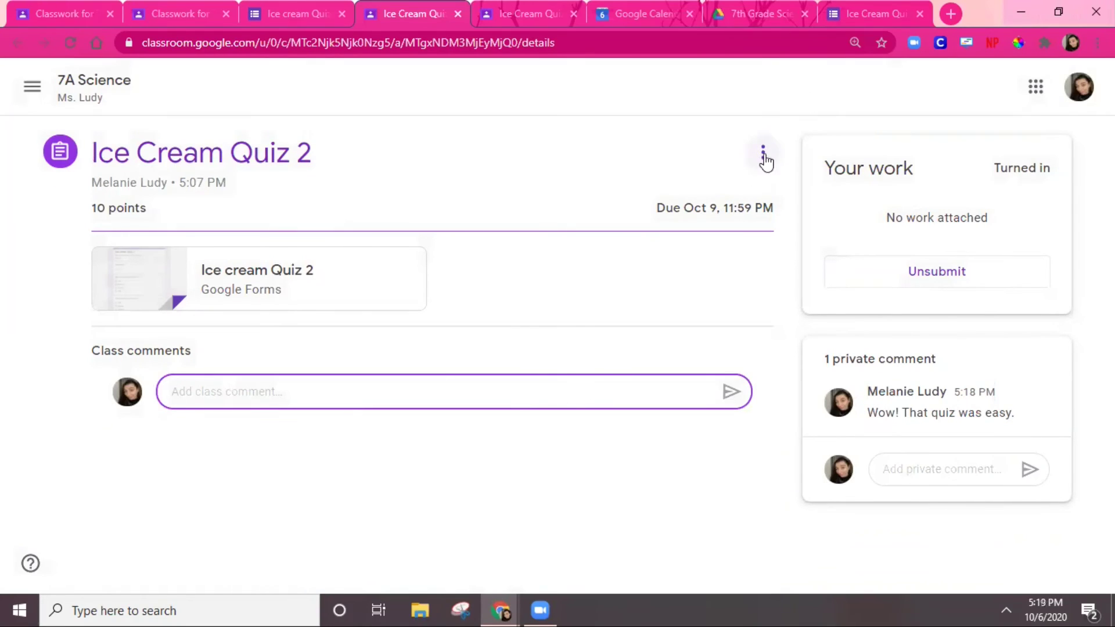
Return to the 7A Science classwork, dismiss the progress tip, and open the question "What is the best flavor of ice cream?".
click(119, 82)
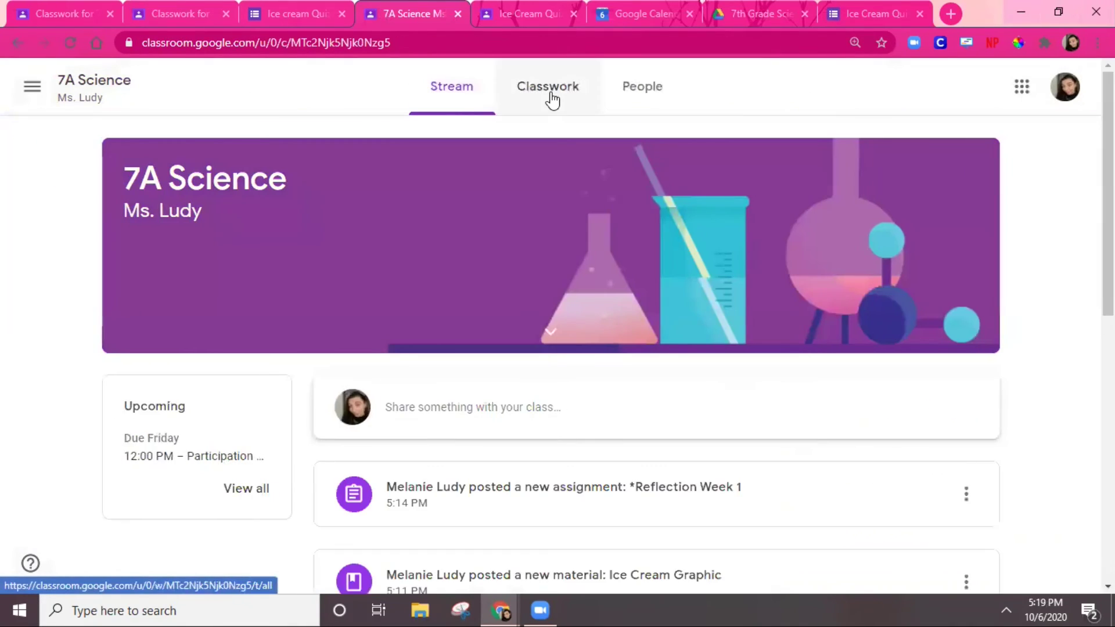
click(551, 88)
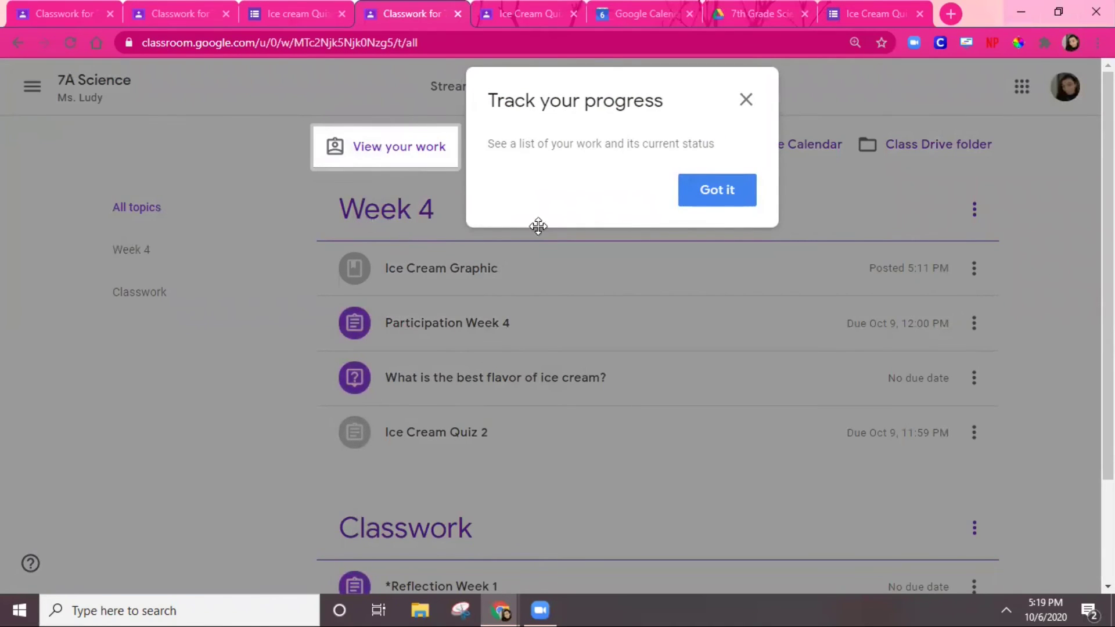
click(727, 205)
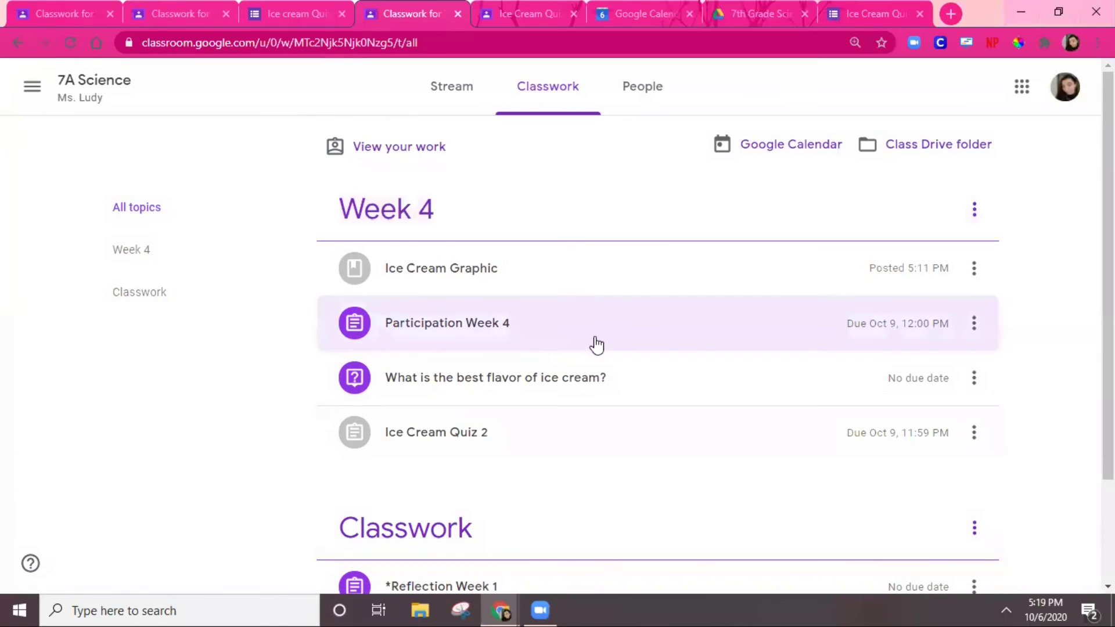
click(486, 384)
click(487, 383)
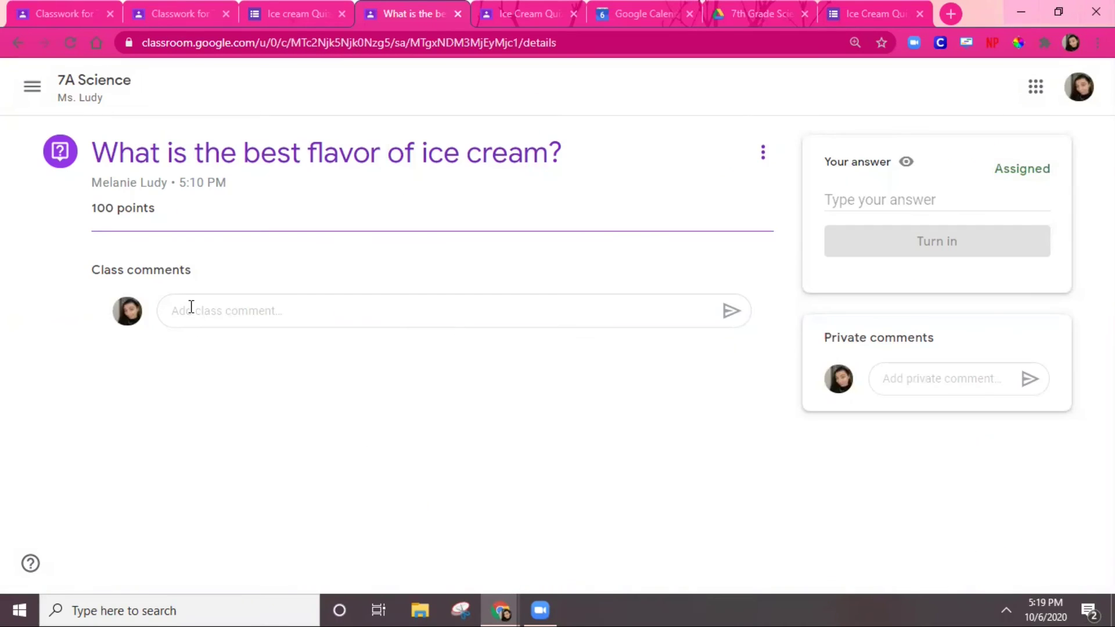
click(192, 308)
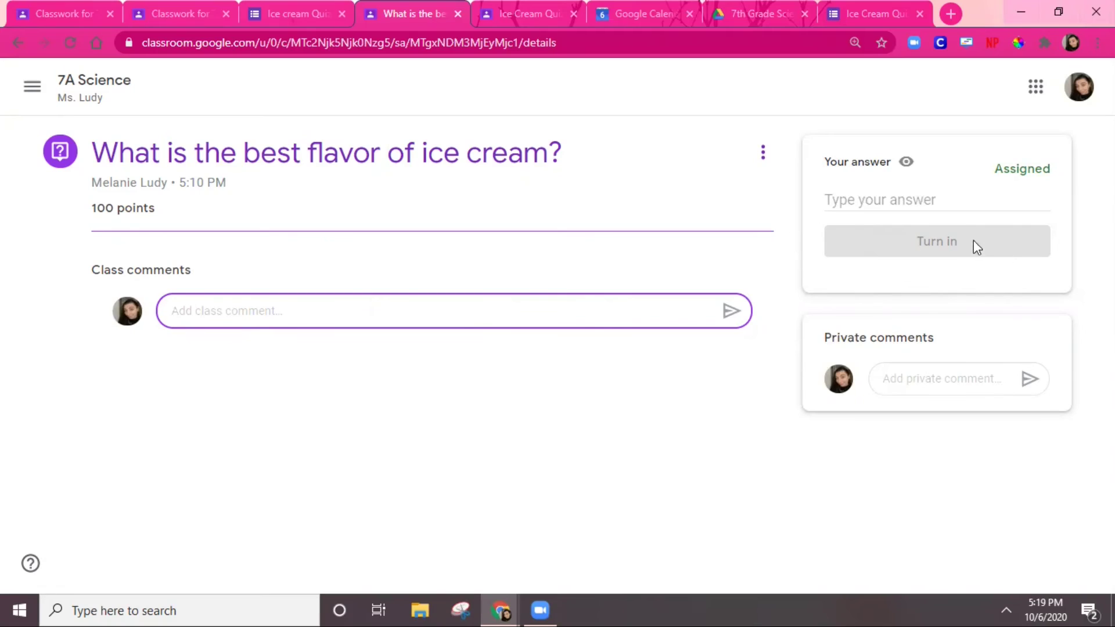
Answer the question with "Chocolate ice cream because it is far superior to vanilla." and turn it in.
click(892, 204)
text(Chocolate ice cream be)
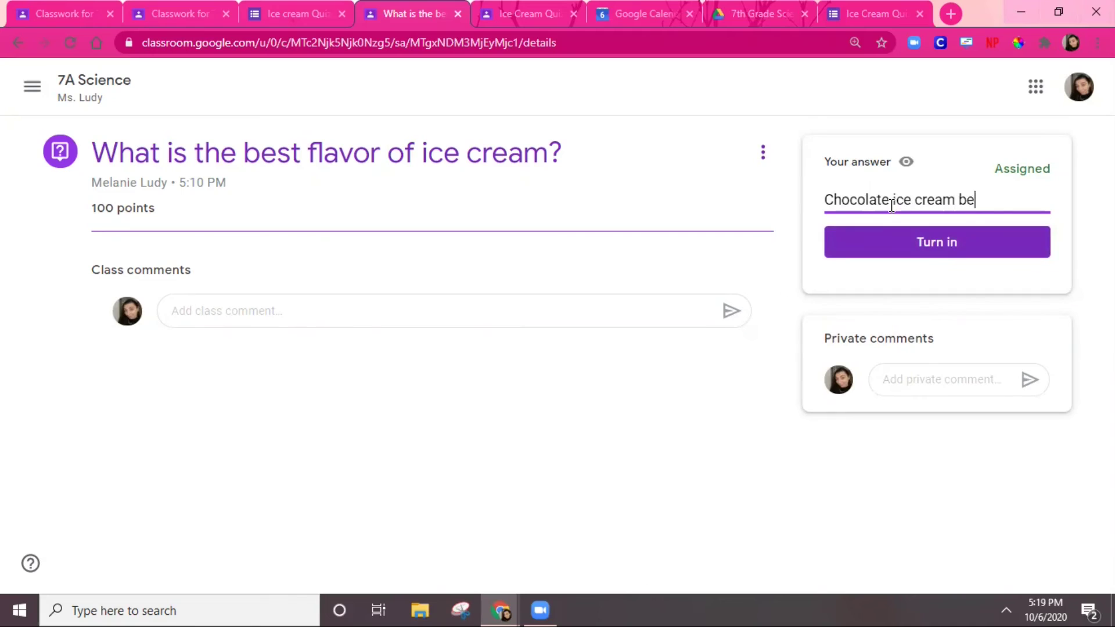
text(cause it is far sup)
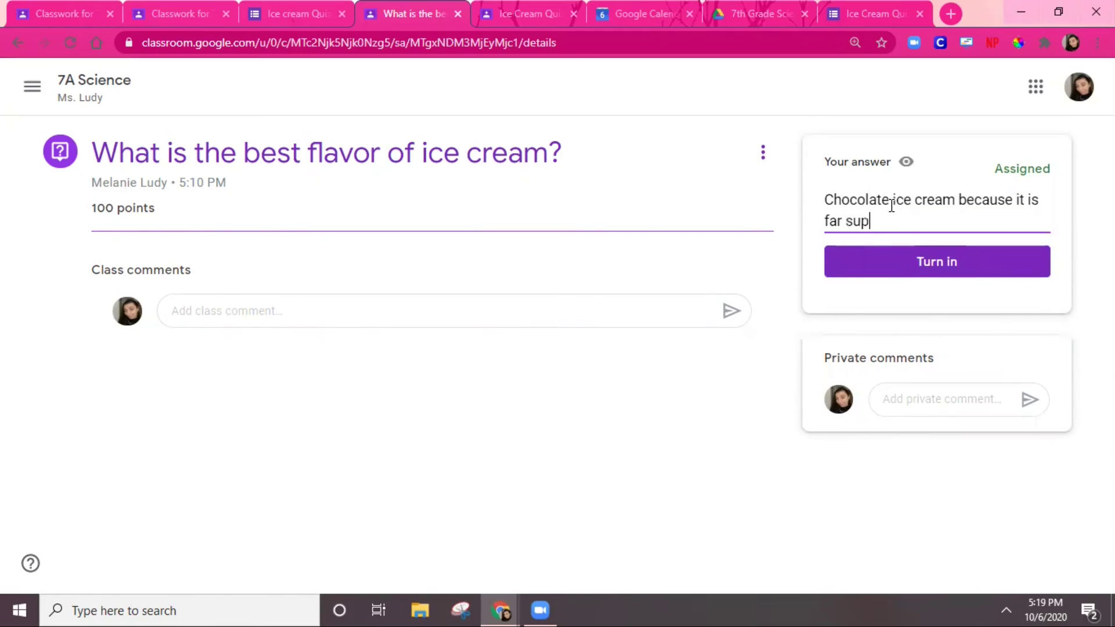
text(erior to vanilla.)
click(933, 259)
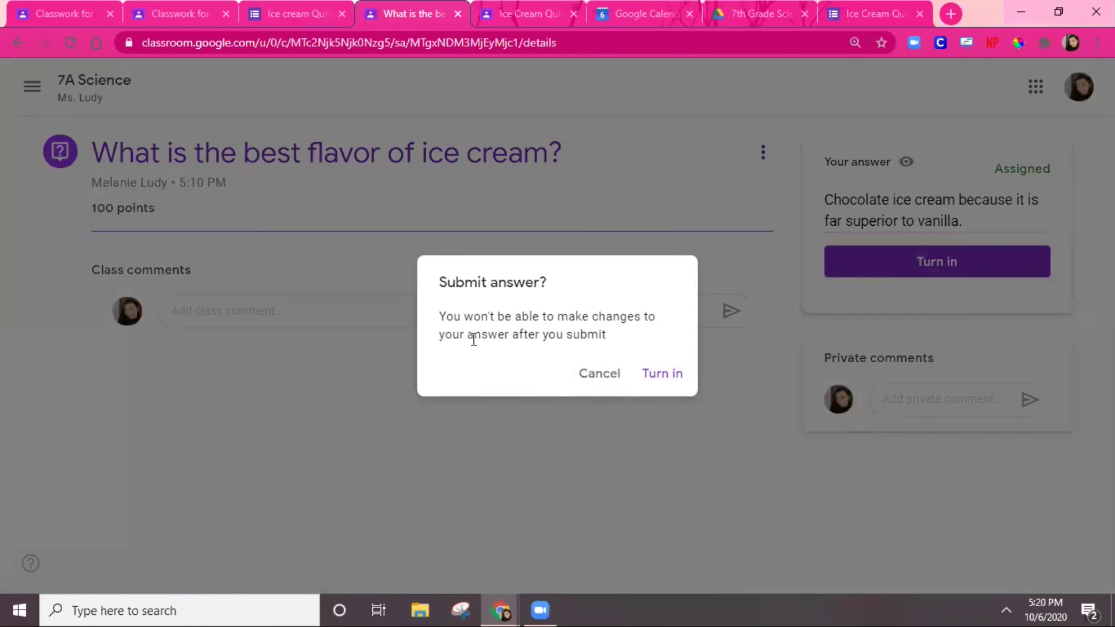
click(657, 378)
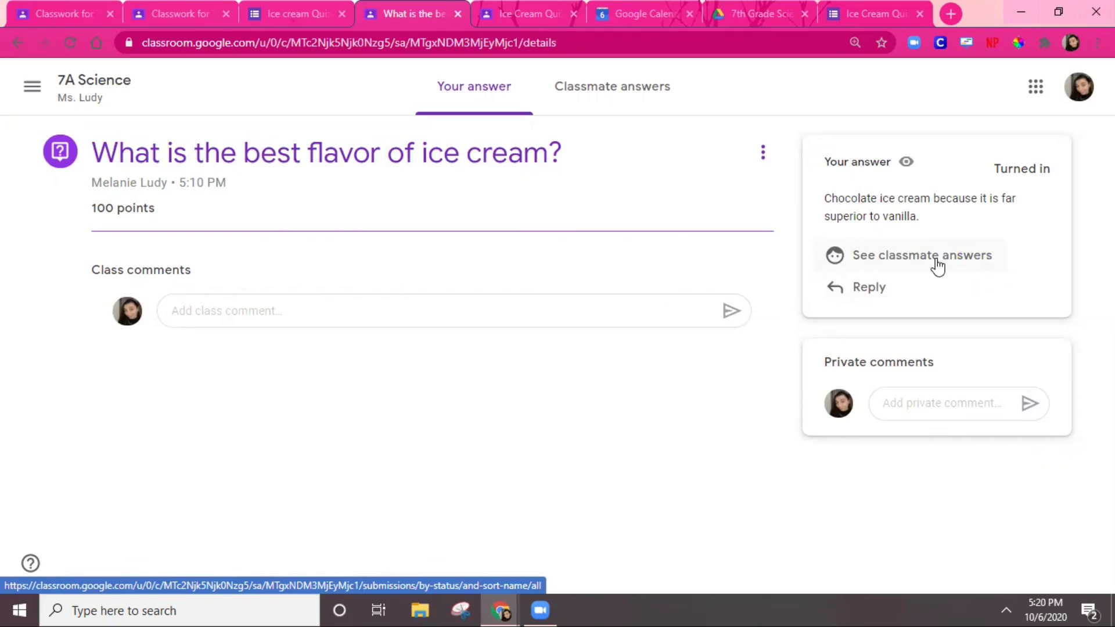
Reply "Agreed." to the chocolate answer among the classmate answers and view the posted reply.
click(935, 262)
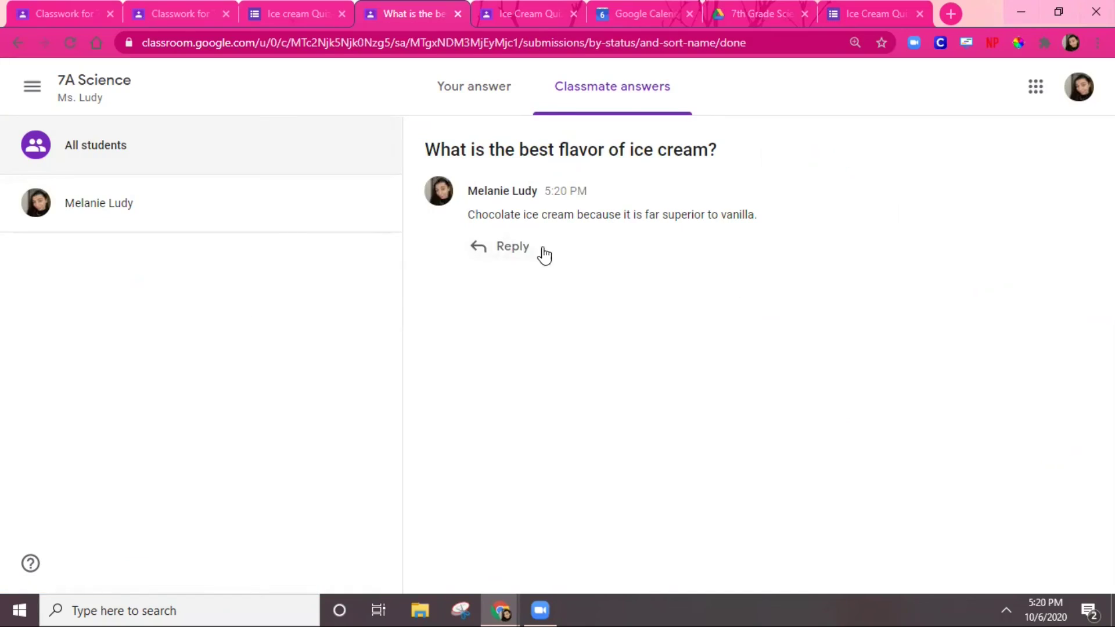
click(524, 248)
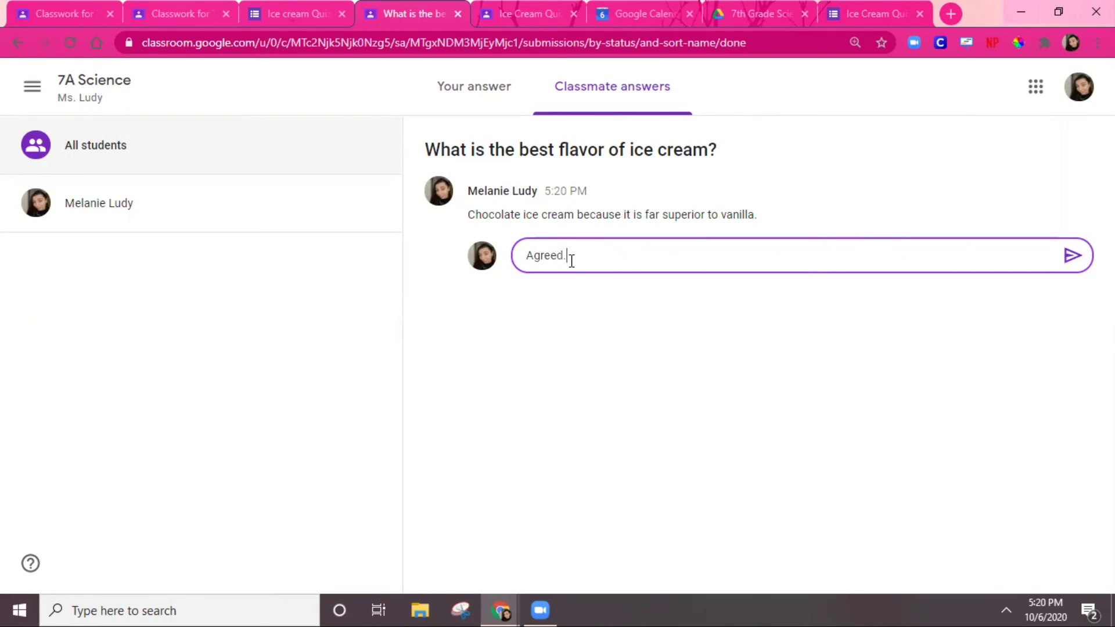
click(1083, 257)
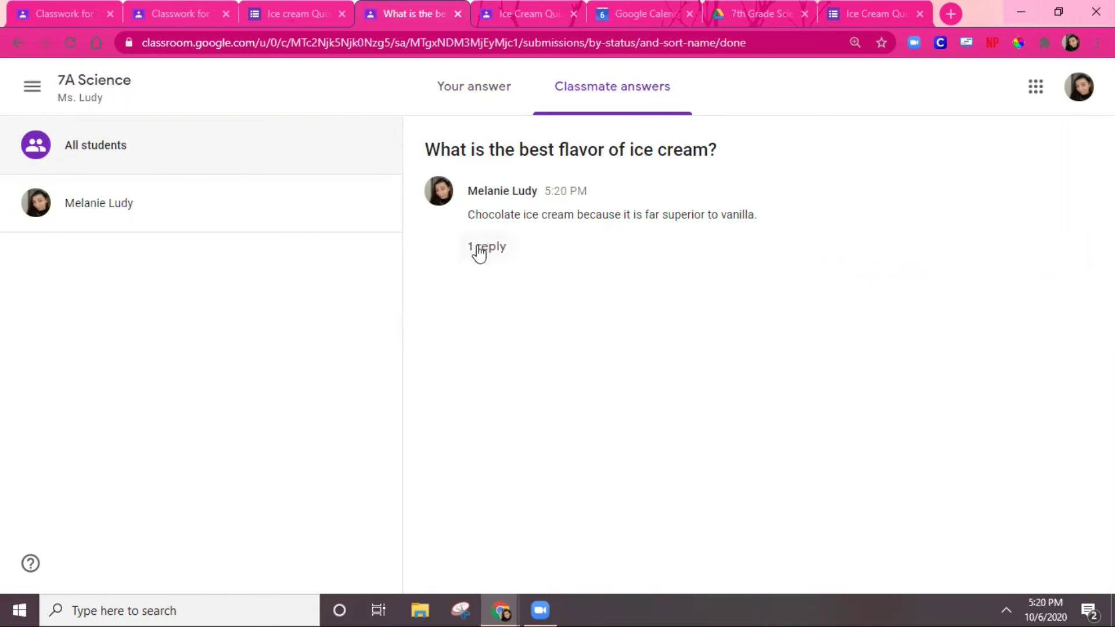
click(480, 252)
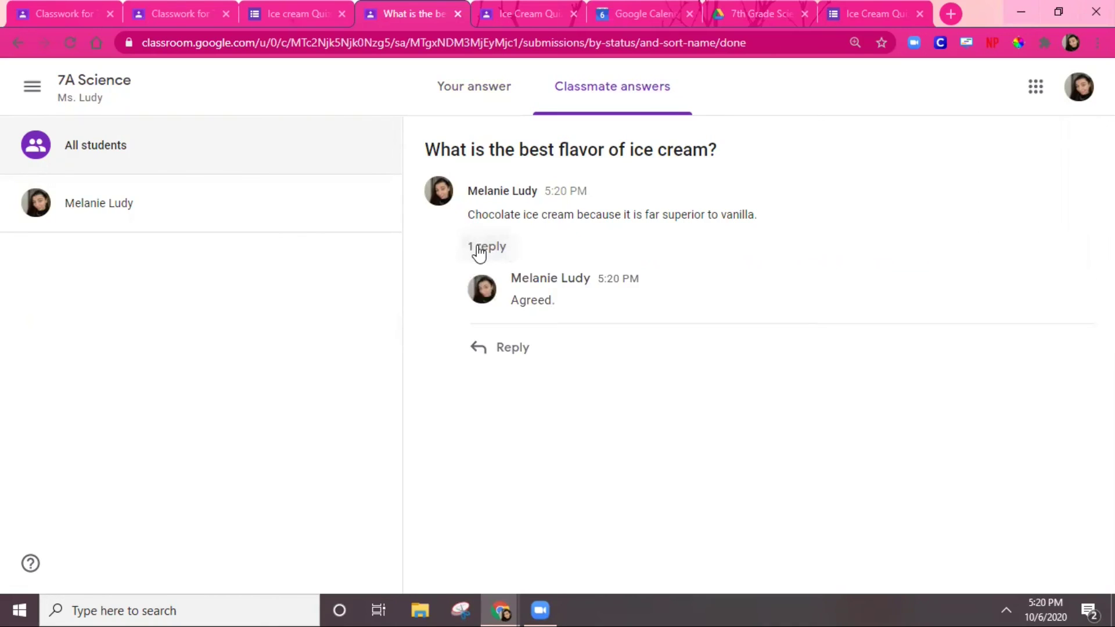
click(479, 251)
Leave the question, return to the 7A Science classwork, and open the student's own work list.
click(498, 88)
click(64, 81)
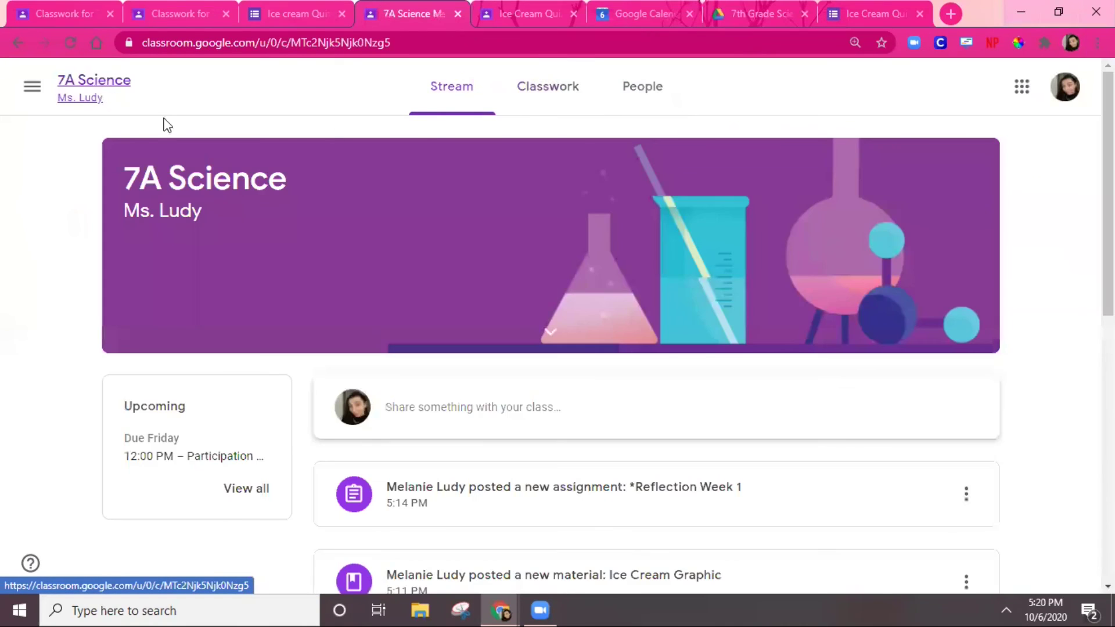
click(562, 103)
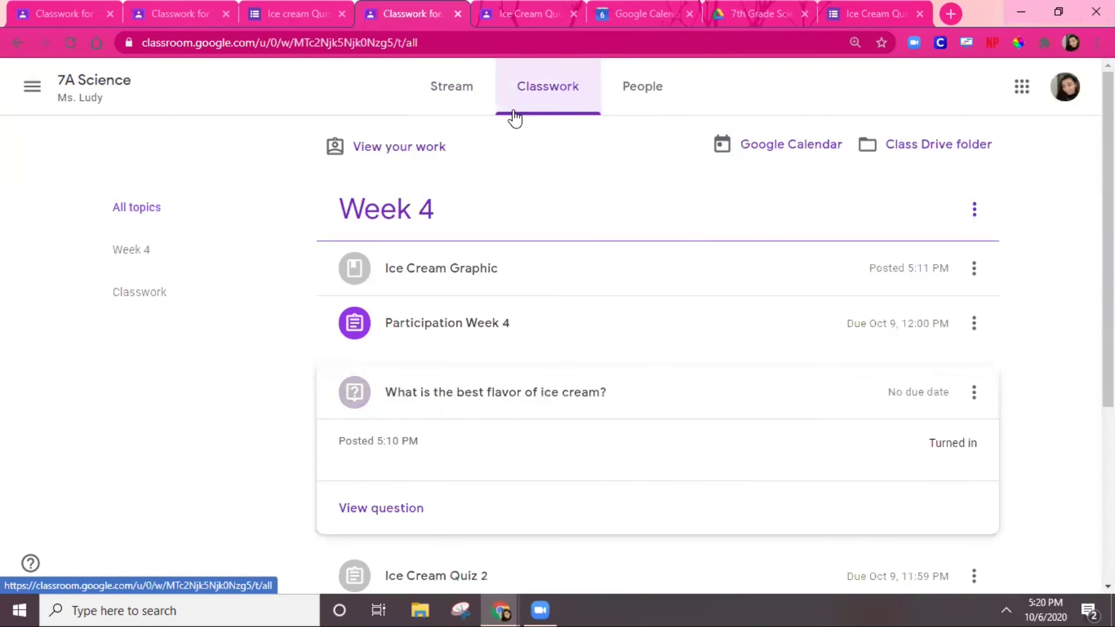
click(398, 152)
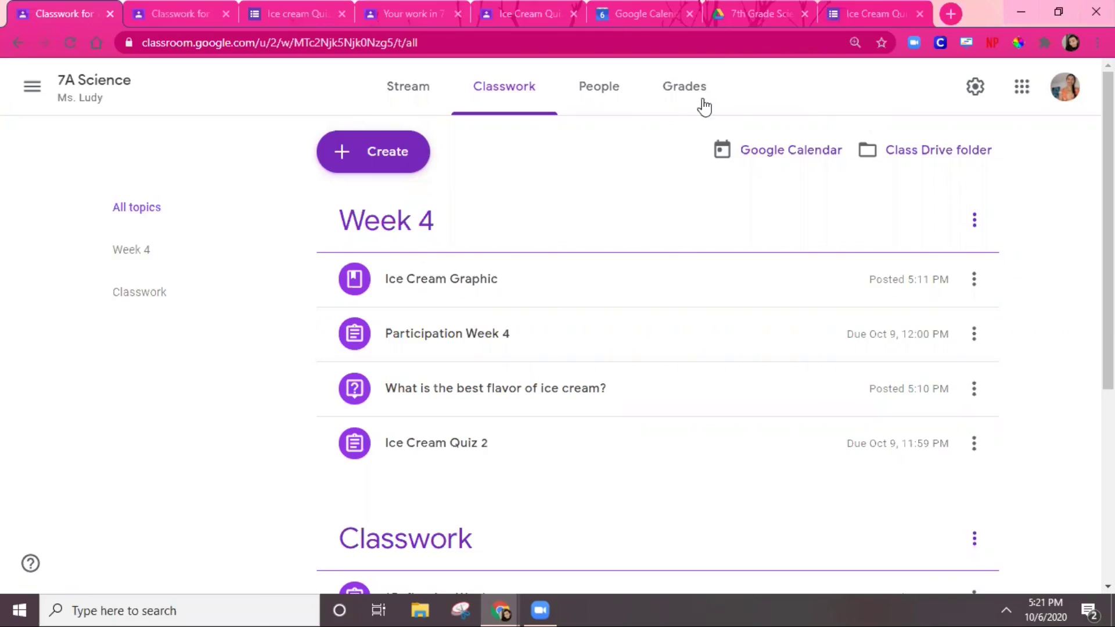
In the teacher's view of 7A Science, open the class grades.
click(697, 103)
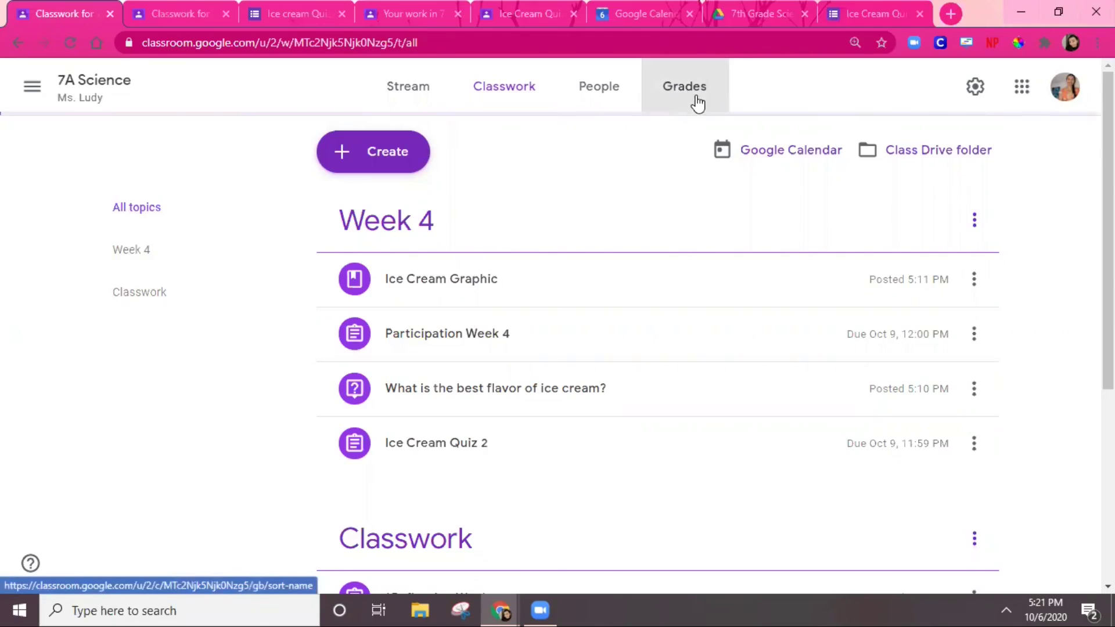